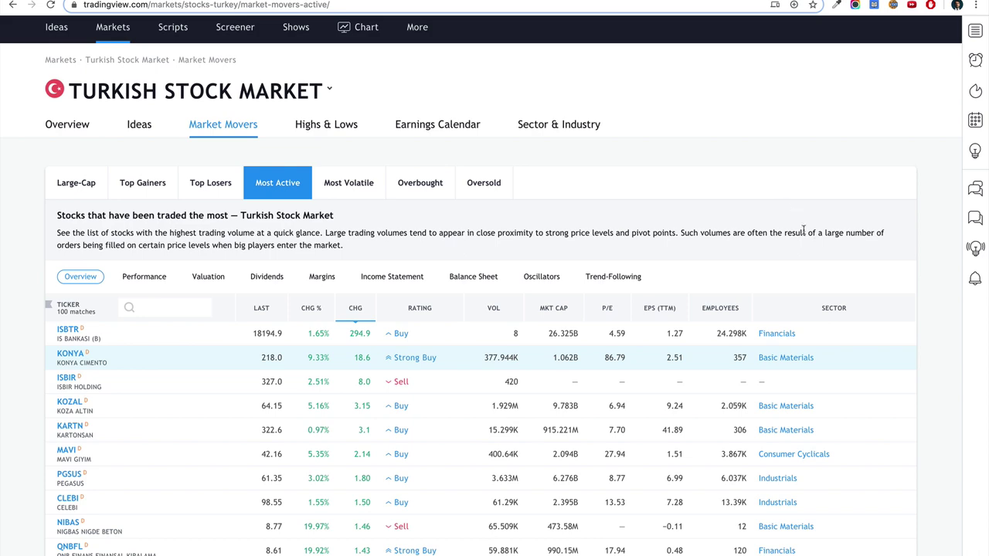
Open the list of the most active US stocks in the stock market movers.
{"action": "scroll", "coordinate": [860, 267], "scroll_direction": "down", "scroll_amount": 3}
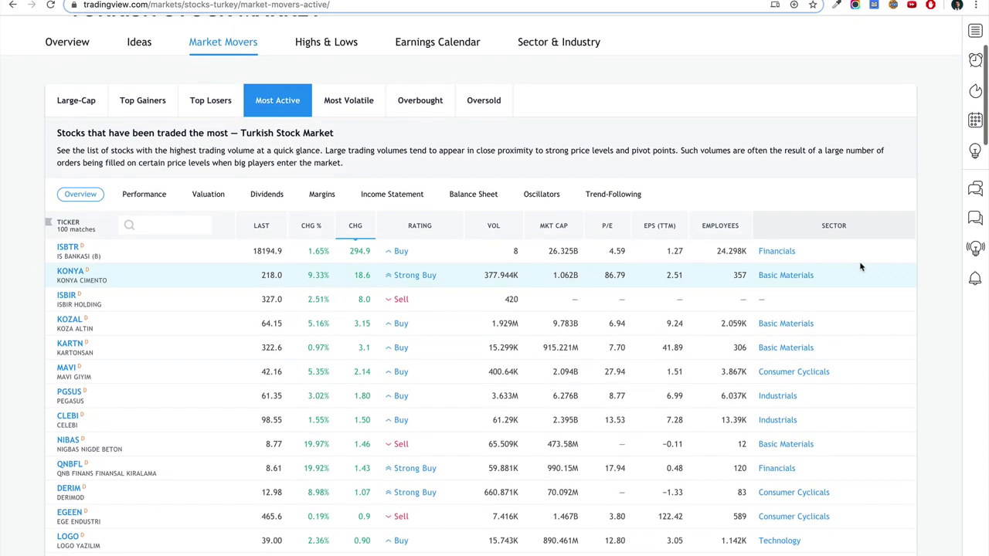
{"action": "scroll", "coordinate": [860, 267], "scroll_direction": "up", "scroll_amount": 4}
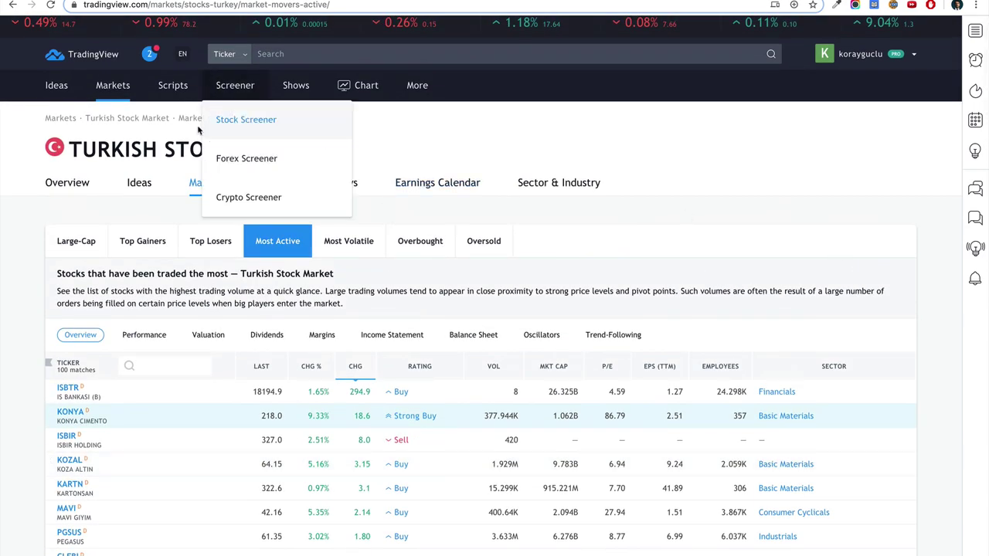
{"action": "mouse_move", "coordinate": [108, 91]}
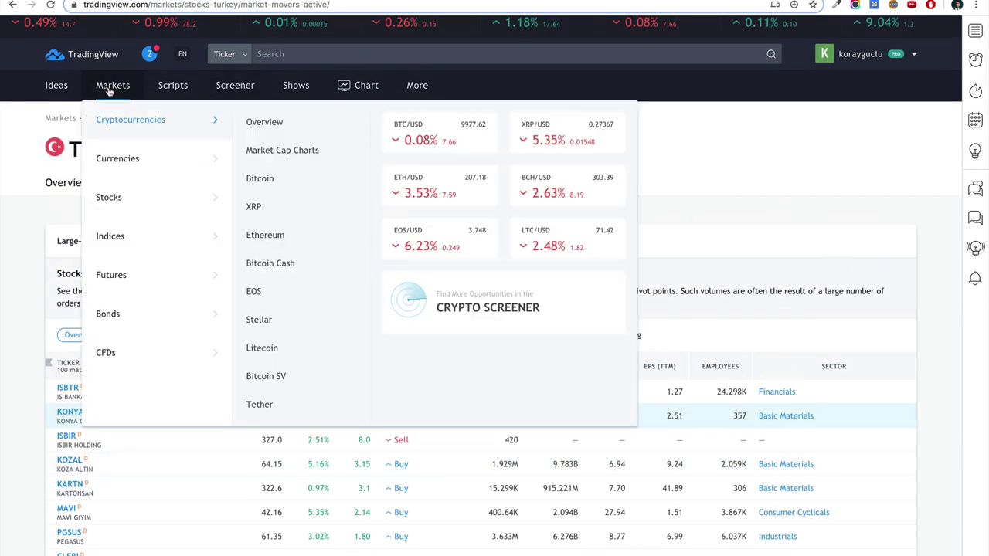
{"action": "mouse_move", "coordinate": [131, 203]}
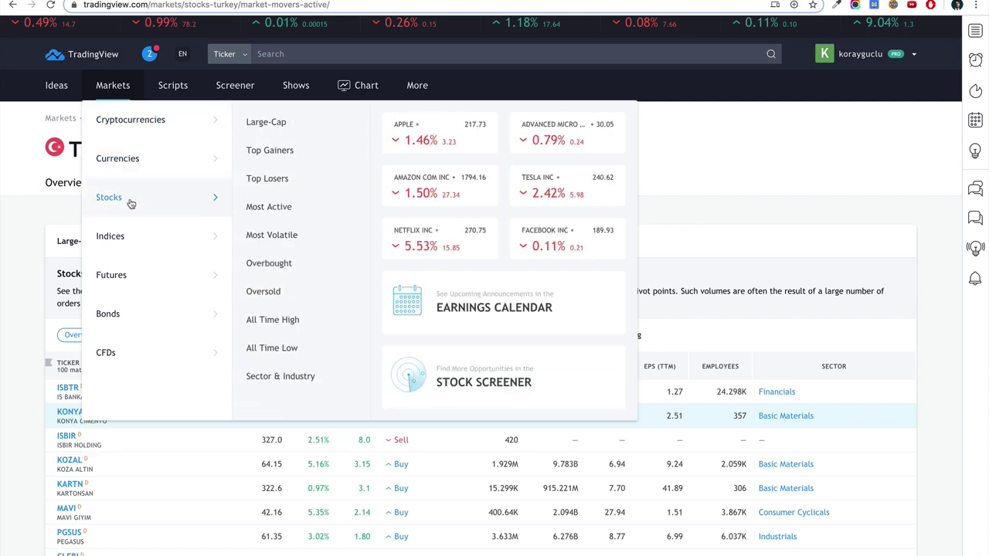
{"action": "left_click", "coordinate": [283, 213]}
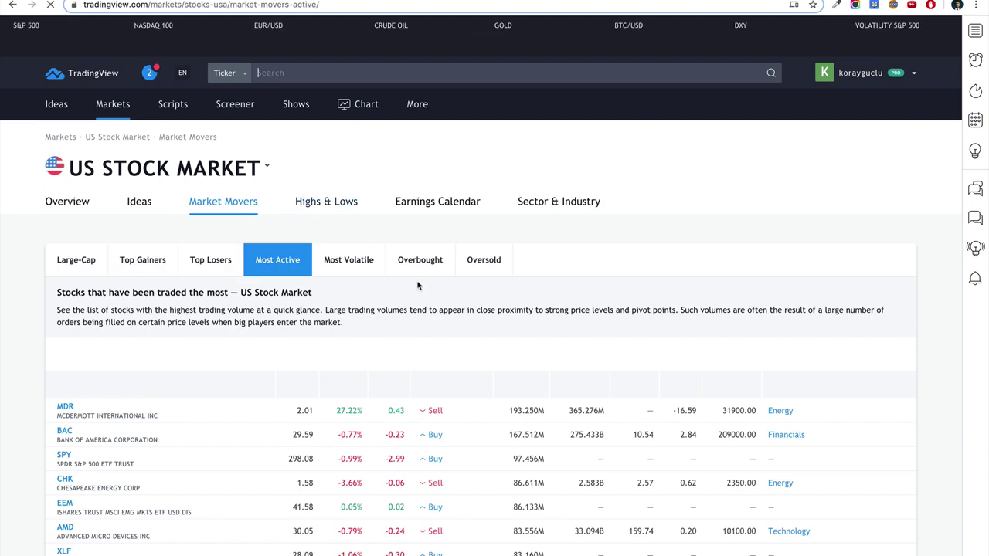
{"action": "scroll", "coordinate": [418, 286], "scroll_direction": "down", "scroll_amount": 3}
{"action": "scroll", "coordinate": [425, 193], "scroll_direction": "up", "scroll_amount": 2}
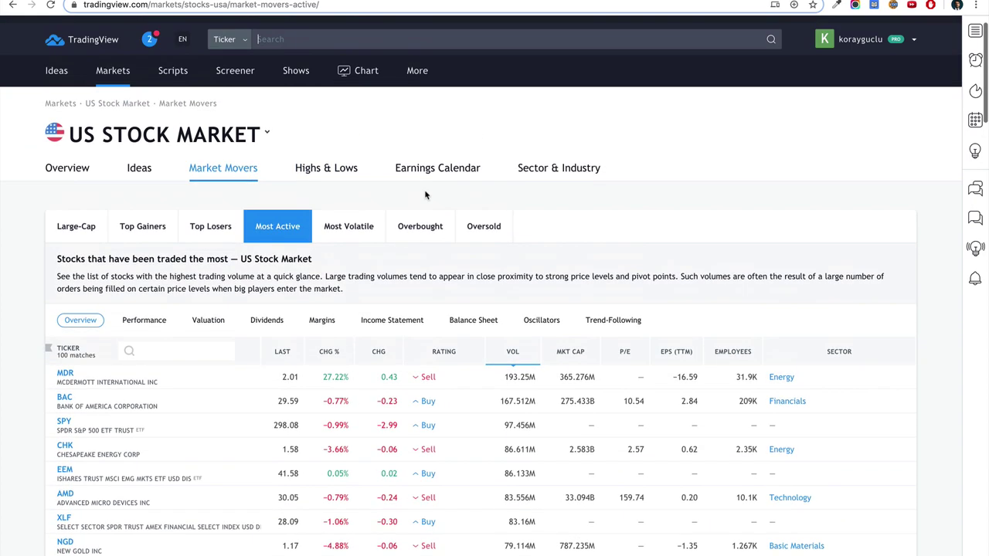
Show the US stock market's Top Gainers list and look over its leading stocks.
{"action": "left_click", "coordinate": [149, 243]}
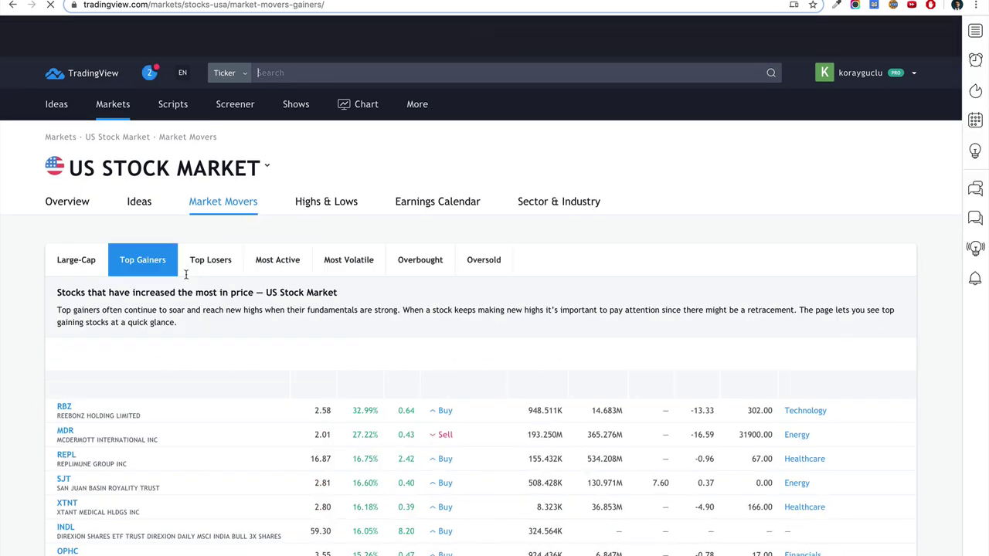
{"action": "scroll", "coordinate": [349, 391], "scroll_direction": "down", "scroll_amount": 3}
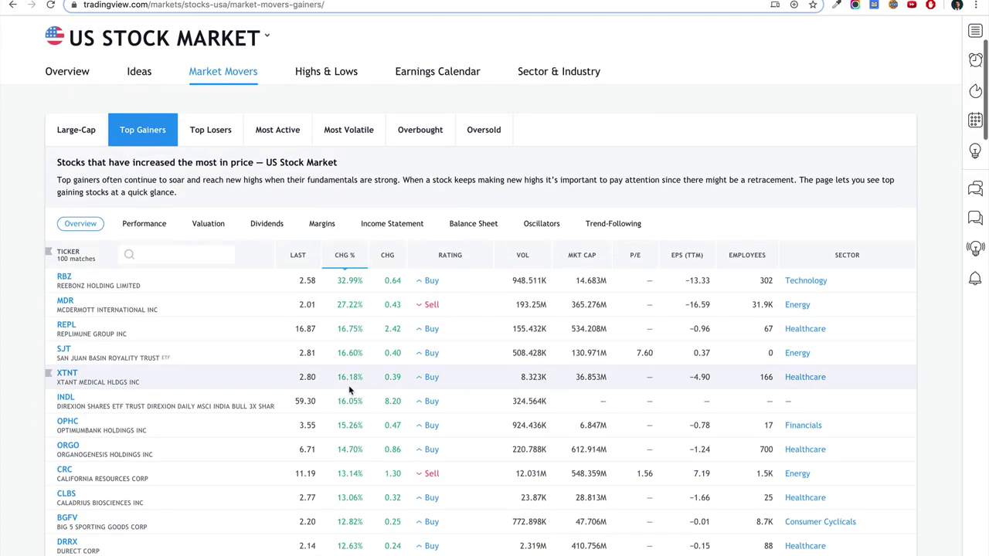
{"action": "scroll", "coordinate": [349, 391], "scroll_direction": "up", "scroll_amount": 3}
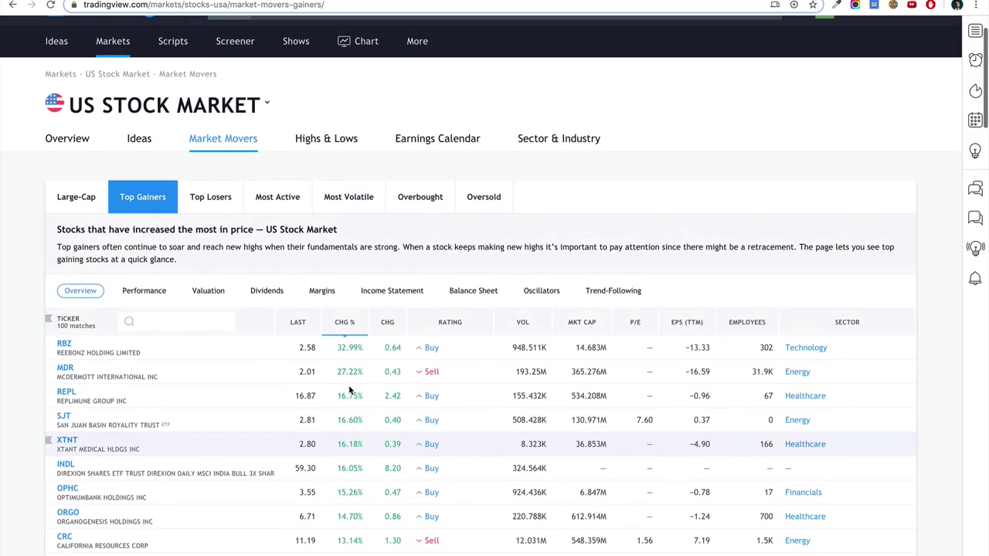
Switch the market movers from the US to the Turkish stock market and look through its top gainers.
{"action": "left_click", "coordinate": [263, 125]}
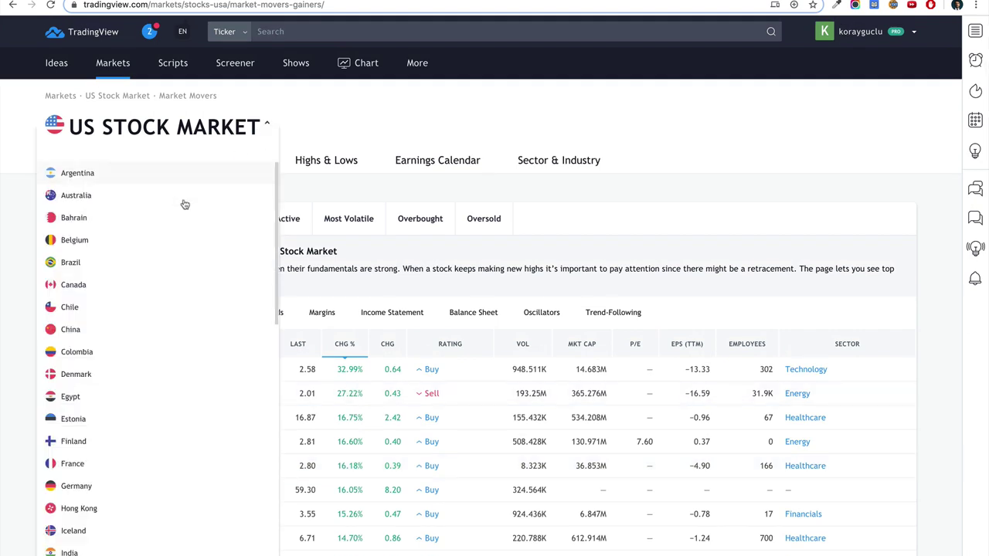
{"action": "scroll", "coordinate": [141, 382], "scroll_direction": "down", "scroll_amount": 3}
{"action": "scroll", "coordinate": [141, 384], "scroll_direction": "down", "scroll_amount": 10}
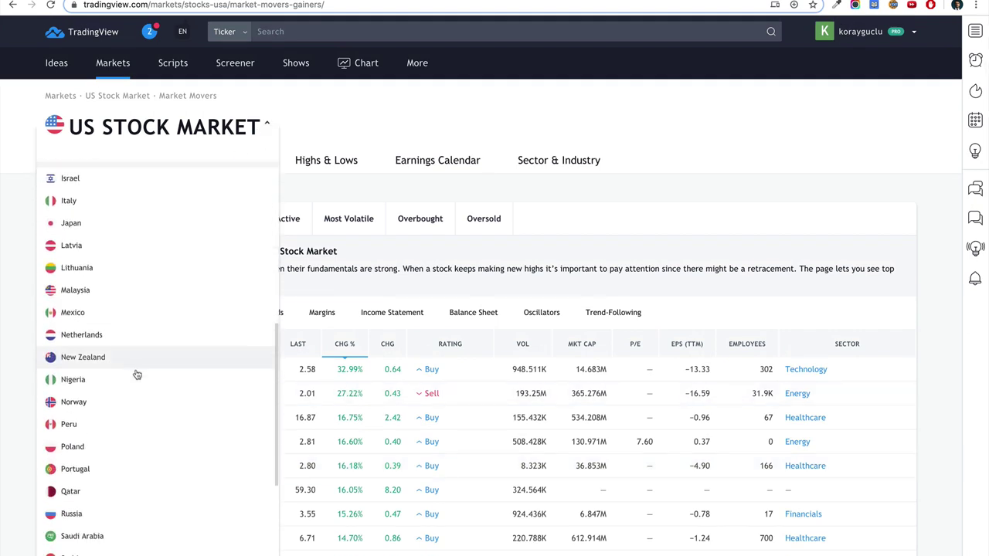
{"action": "left_click", "coordinate": [88, 506]}
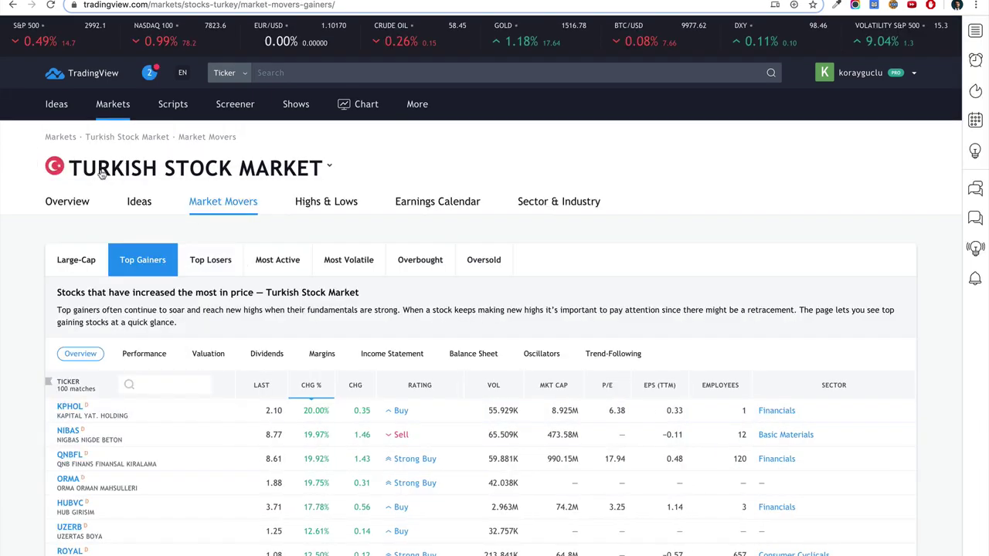
{"action": "scroll", "coordinate": [264, 355], "scroll_direction": "down", "scroll_amount": 3}
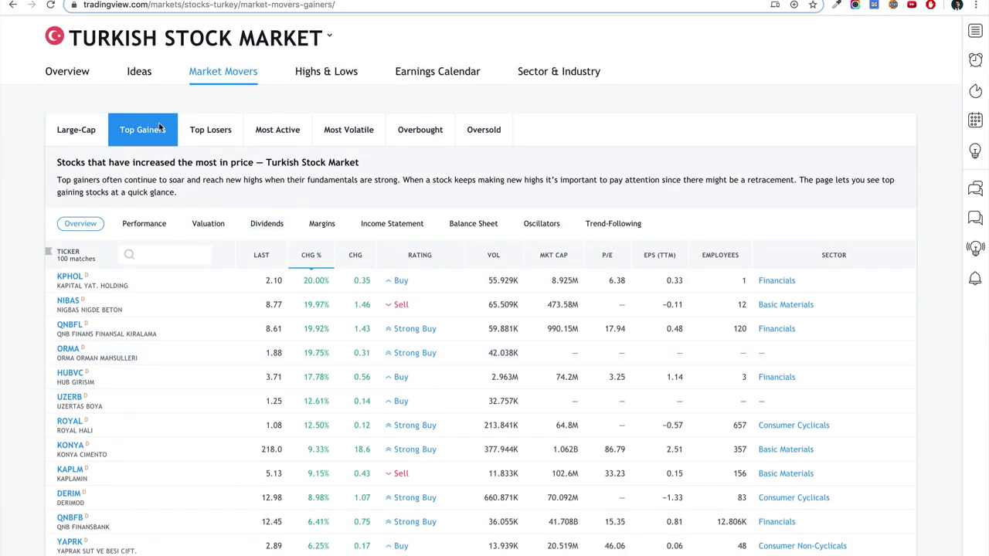
{"action": "scroll", "coordinate": [530, 422], "scroll_direction": "down", "scroll_amount": 3}
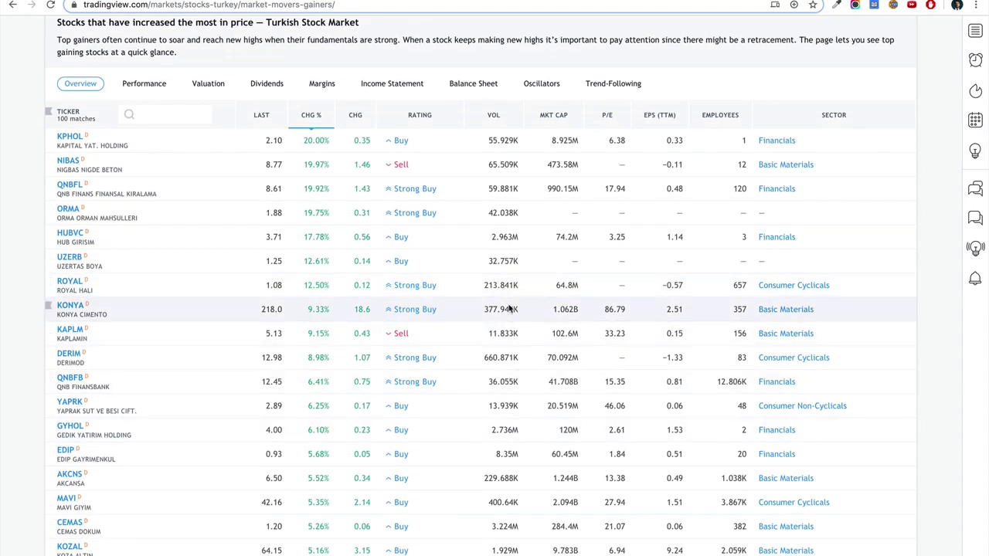
{"action": "scroll", "coordinate": [495, 402], "scroll_direction": "down", "scroll_amount": 15}
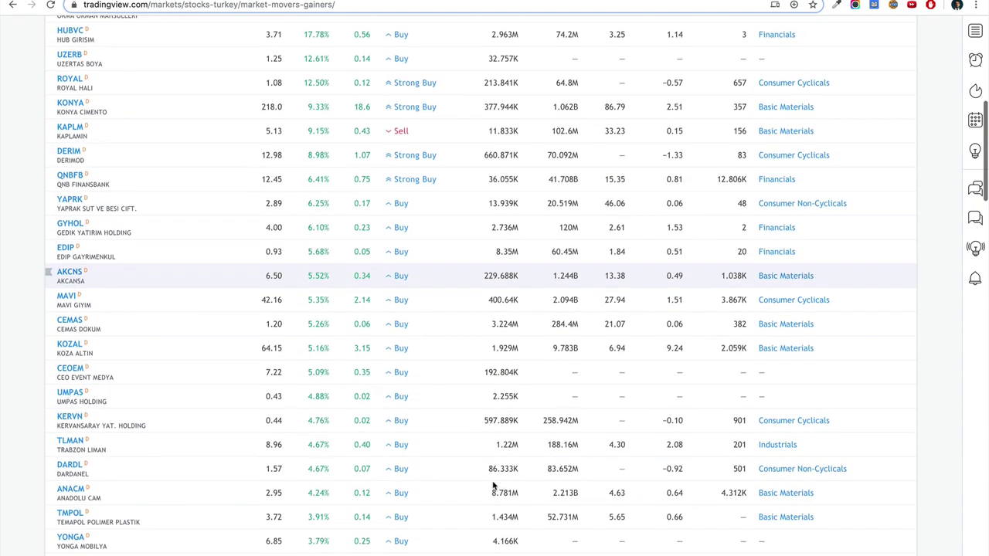
{"action": "scroll", "coordinate": [493, 484], "scroll_direction": "up", "scroll_amount": 20}
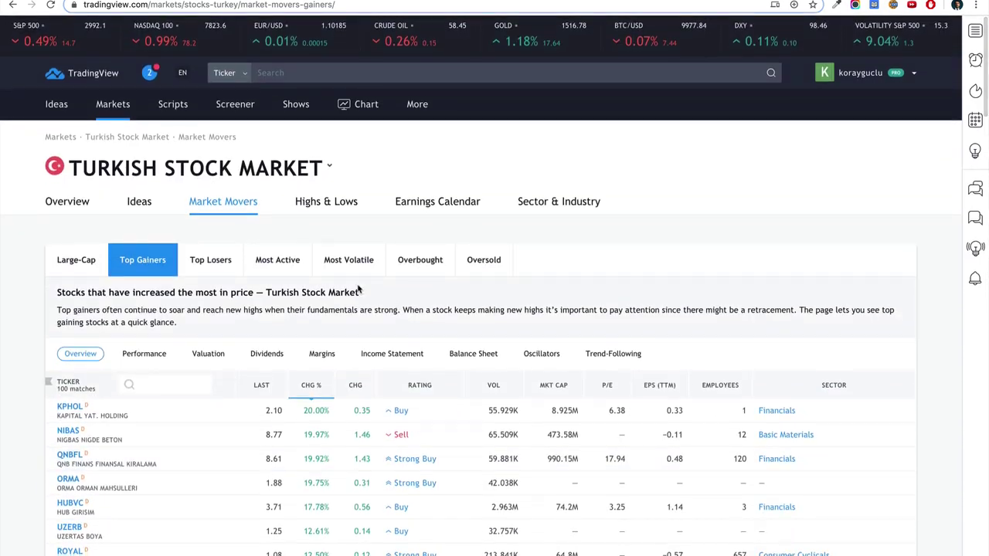
Show the most active Turkish stocks, sorted by percentage change with the biggest gains first.
{"action": "left_click", "coordinate": [286, 266]}
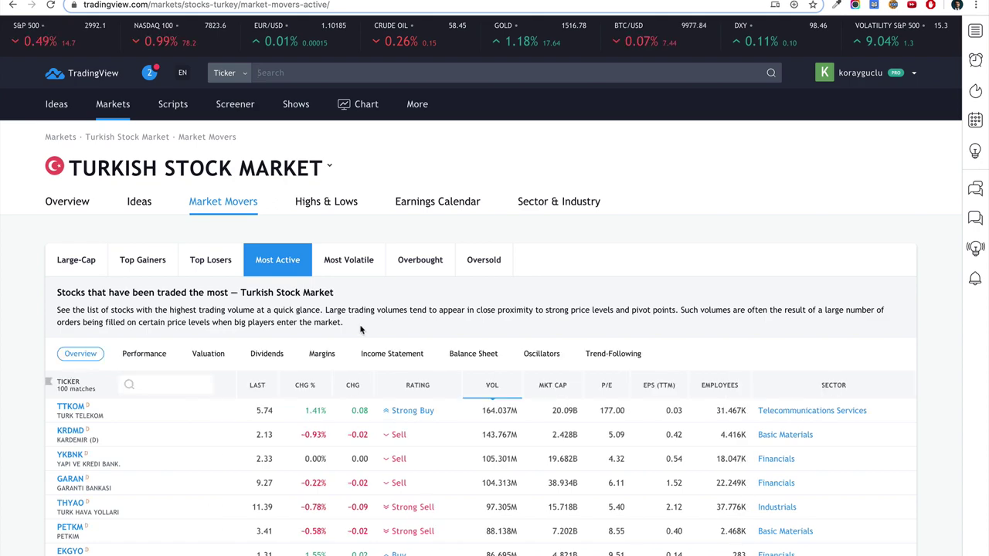
{"action": "scroll", "coordinate": [472, 328], "scroll_direction": "down", "scroll_amount": 3}
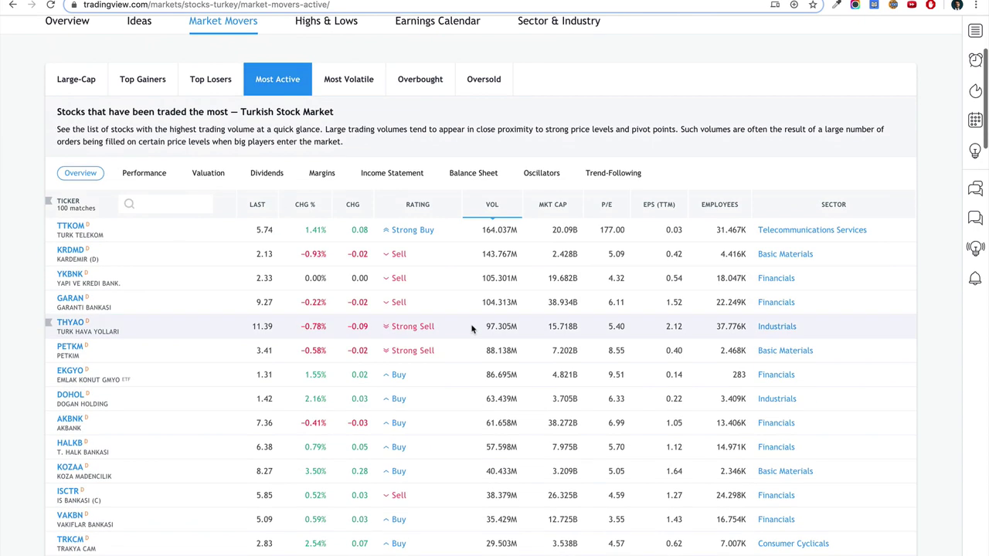
{"action": "left_click", "coordinate": [304, 211]}
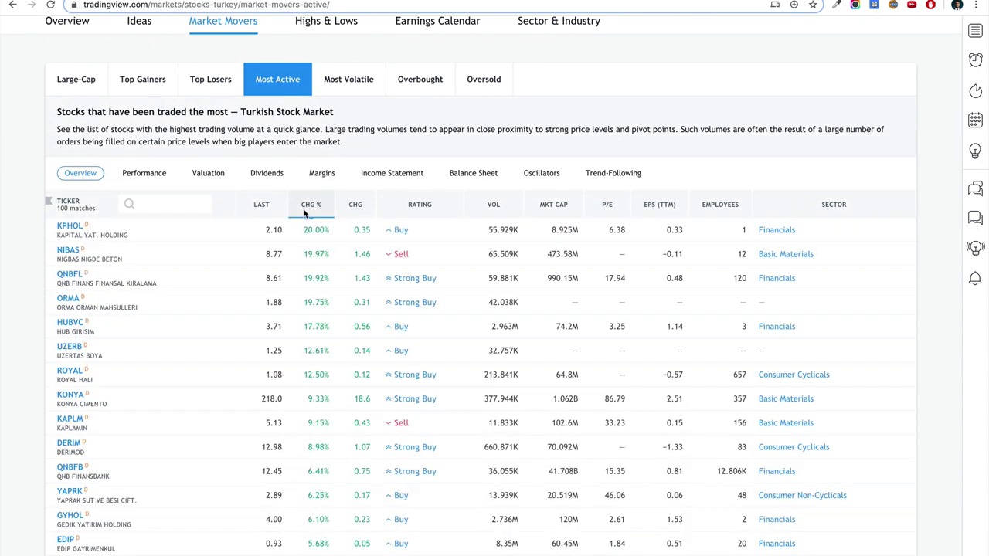
{"action": "scroll", "coordinate": [551, 331], "scroll_direction": "down", "scroll_amount": 2}
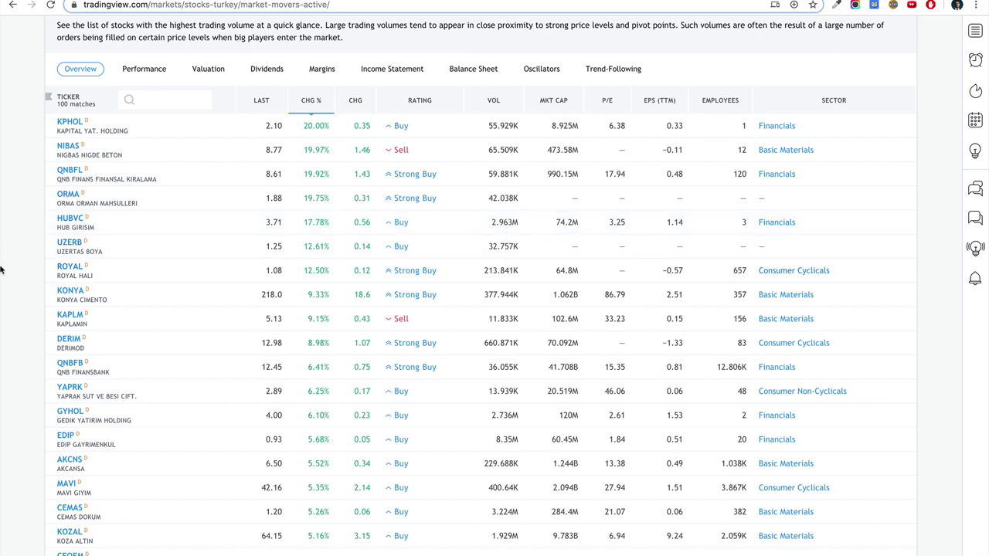
Flag the HUBVC, KONYA and DERIM stocks in orange in the most active list.
{"action": "left_click", "coordinate": [51, 222]}
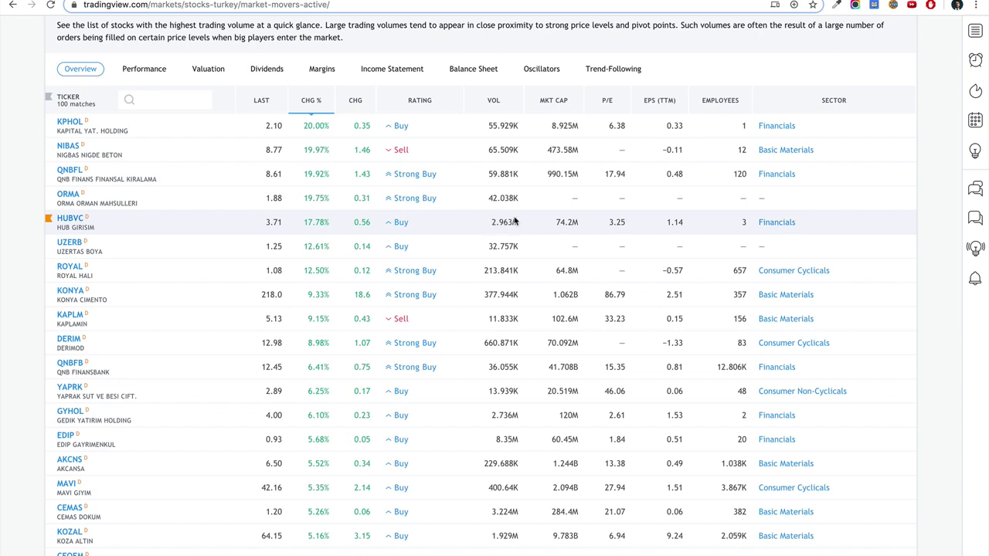
{"action": "scroll", "coordinate": [508, 225], "scroll_direction": "down", "scroll_amount": 3}
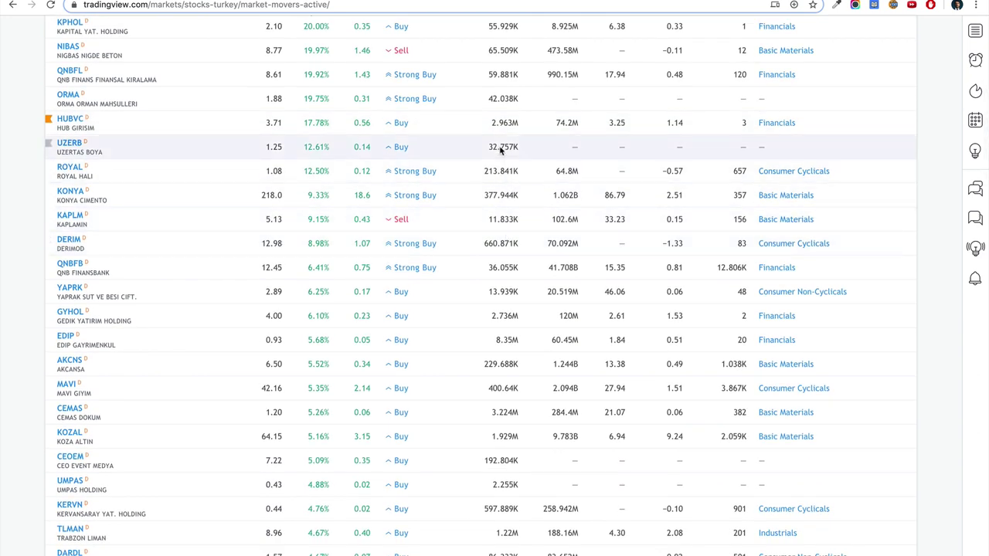
{"action": "left_click", "coordinate": [48, 193]}
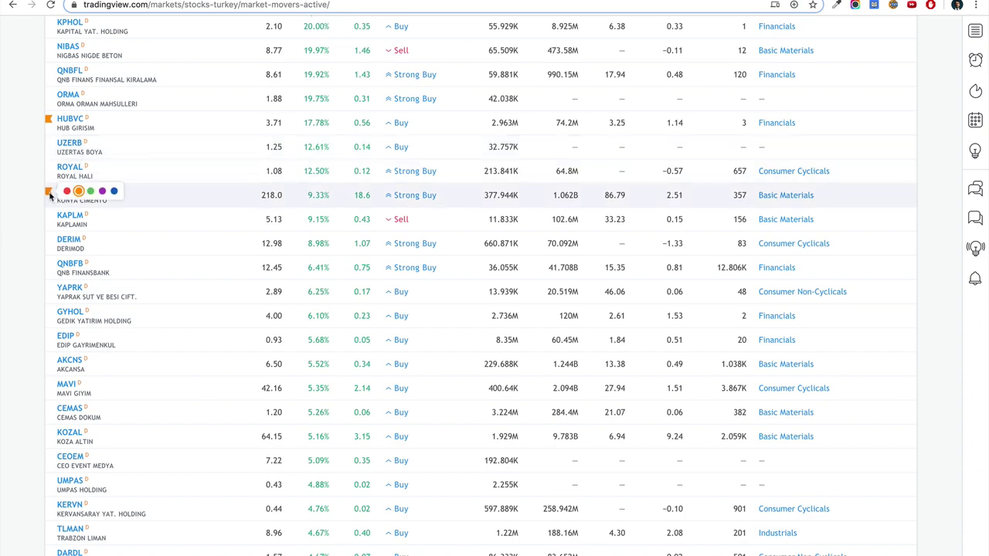
{"action": "left_click", "coordinate": [50, 244]}
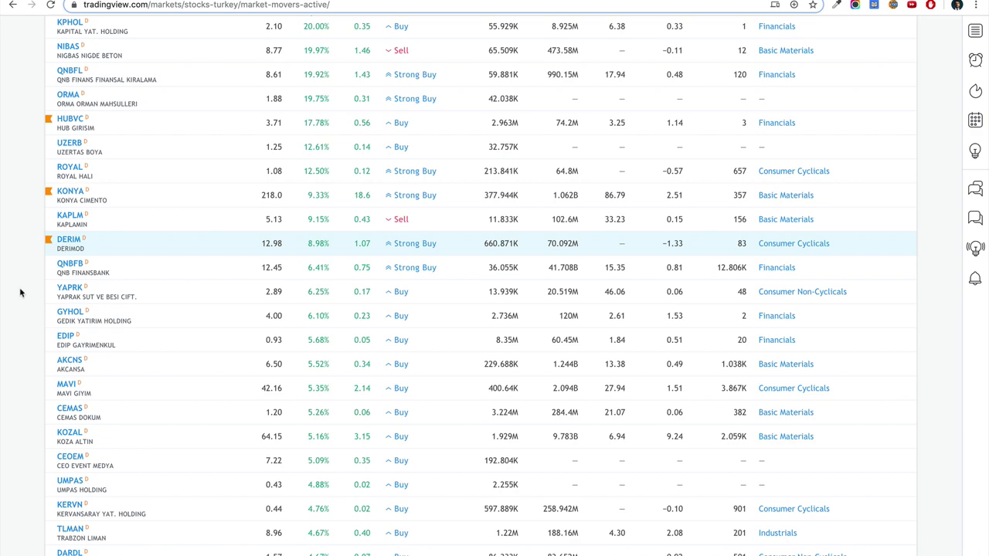
{"action": "scroll", "coordinate": [21, 292], "scroll_direction": "down", "scroll_amount": 1}
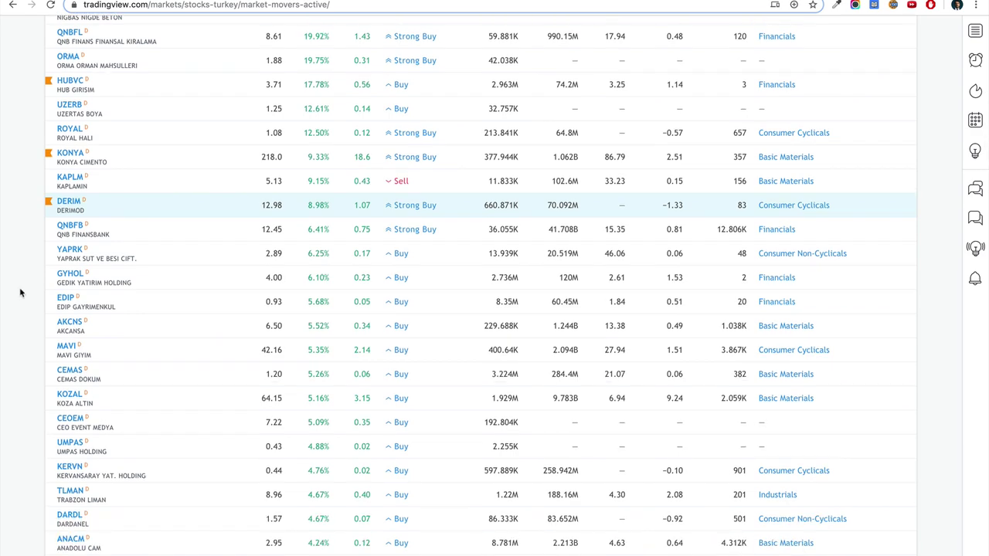
{"action": "scroll", "coordinate": [21, 292], "scroll_direction": "up", "scroll_amount": 4}
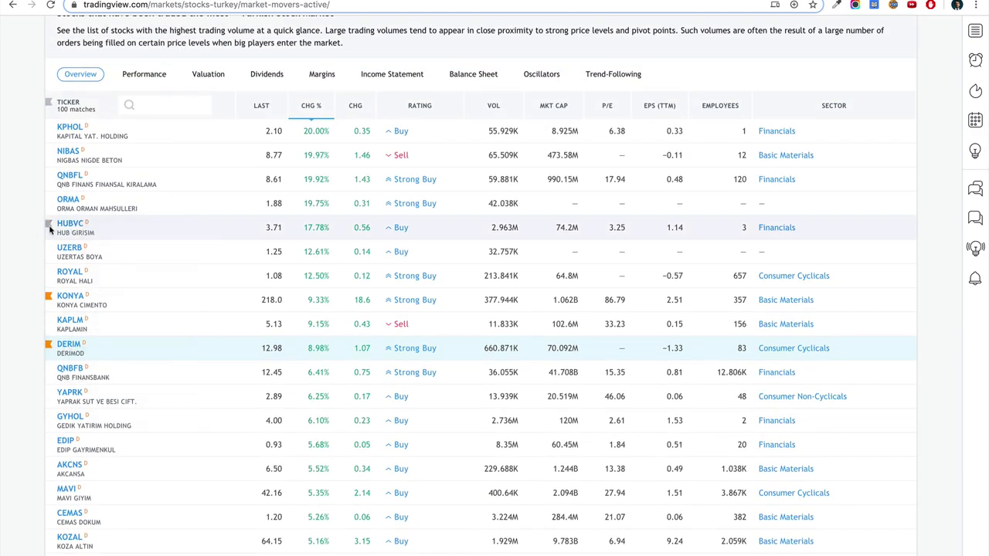
Set the flags of HUBVC, KONYA and DERIM to green.
{"action": "mouse_move", "coordinate": [49, 226]}
{"action": "left_click", "coordinate": [91, 223]}
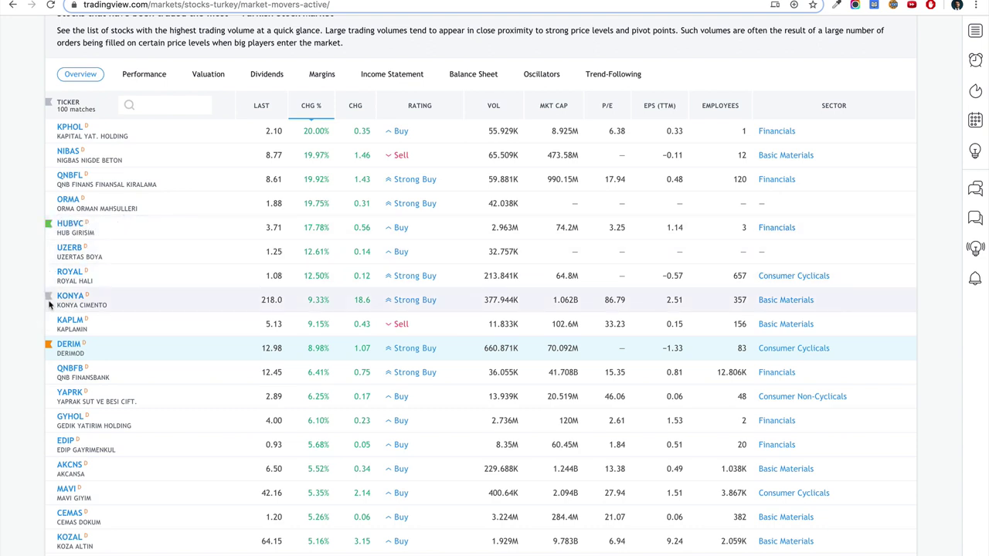
{"action": "mouse_move", "coordinate": [49, 299]}
{"action": "left_click", "coordinate": [91, 298]}
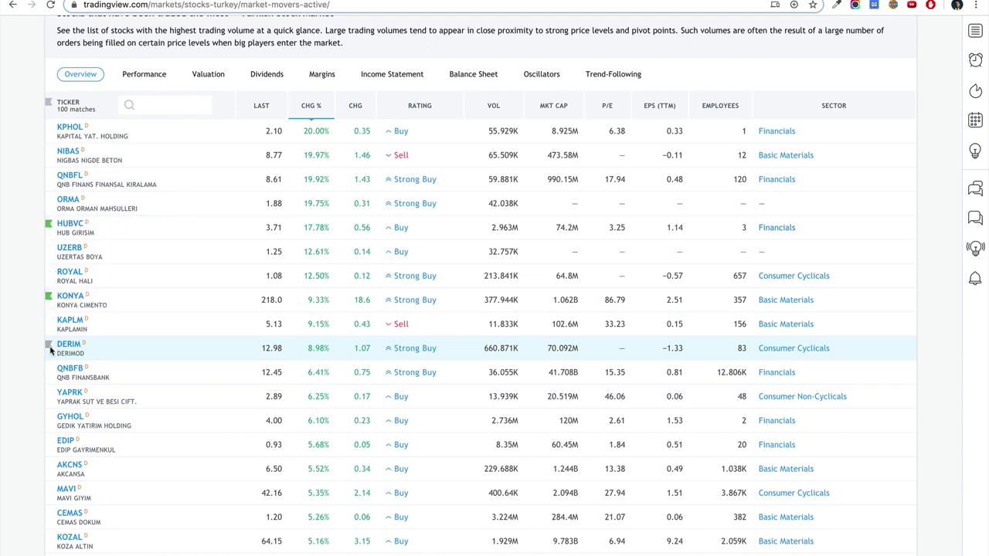
{"action": "mouse_move", "coordinate": [50, 348]}
{"action": "left_click", "coordinate": [90, 347]}
Flag the GYHOL, AKCNS and EDIP stocks in green.
{"action": "scroll", "coordinate": [33, 369], "scroll_direction": "down", "scroll_amount": 3}
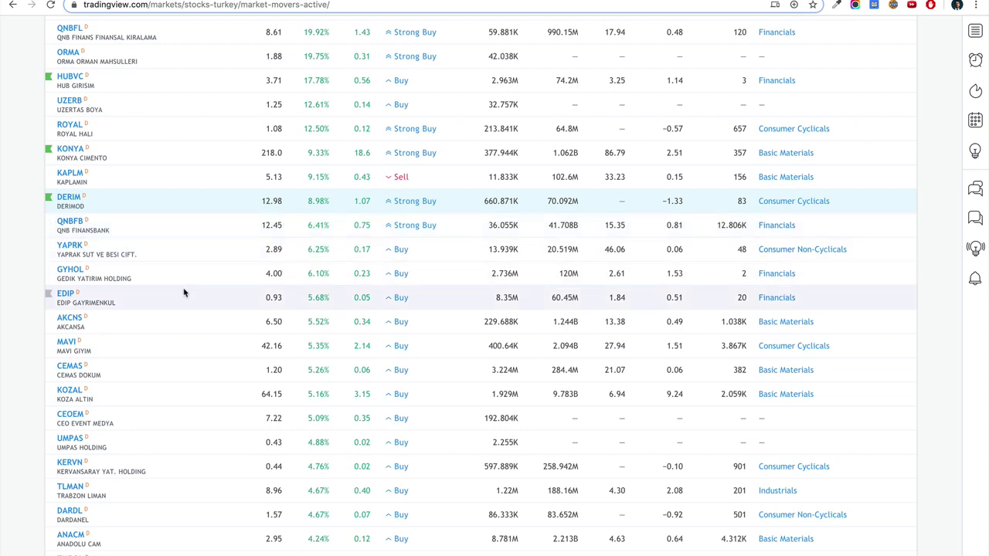
{"action": "left_click", "coordinate": [48, 272]}
{"action": "scroll", "coordinate": [32, 350], "scroll_direction": "down", "scroll_amount": 3}
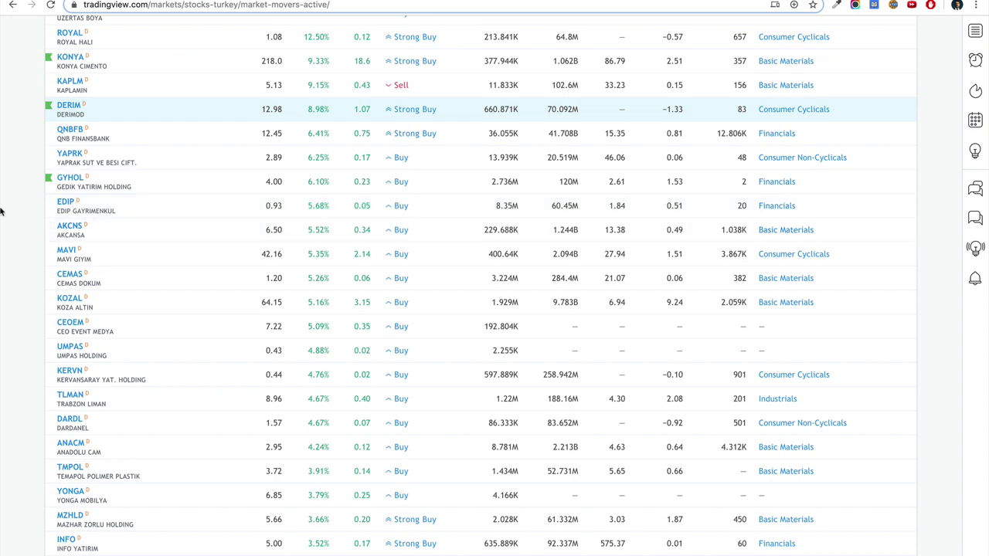
{"action": "left_click", "coordinate": [50, 226]}
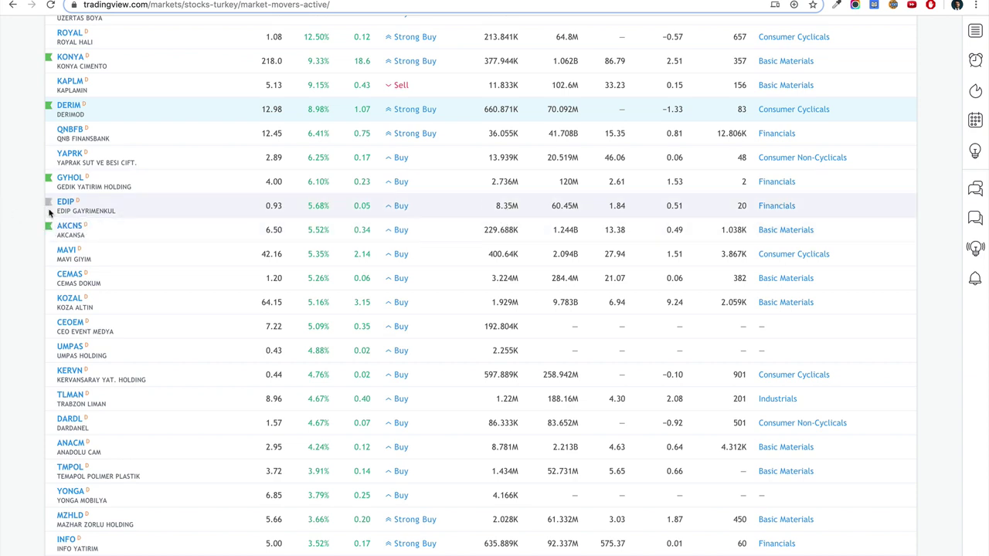
{"action": "left_click", "coordinate": [49, 203]}
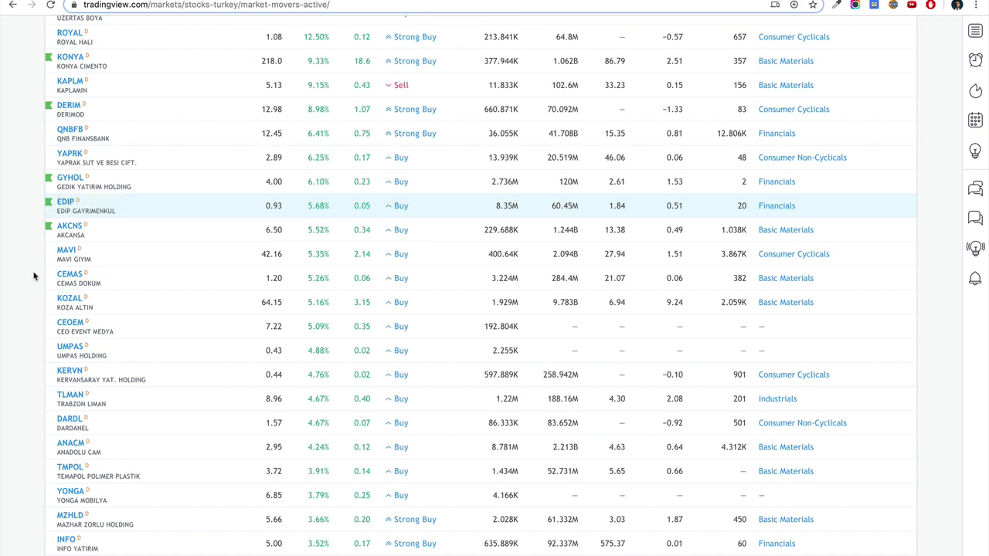
Flag the KOZAL, CEMAS and MAVI stocks in green.
{"action": "scroll", "coordinate": [37, 277], "scroll_direction": "down", "scroll_amount": 3}
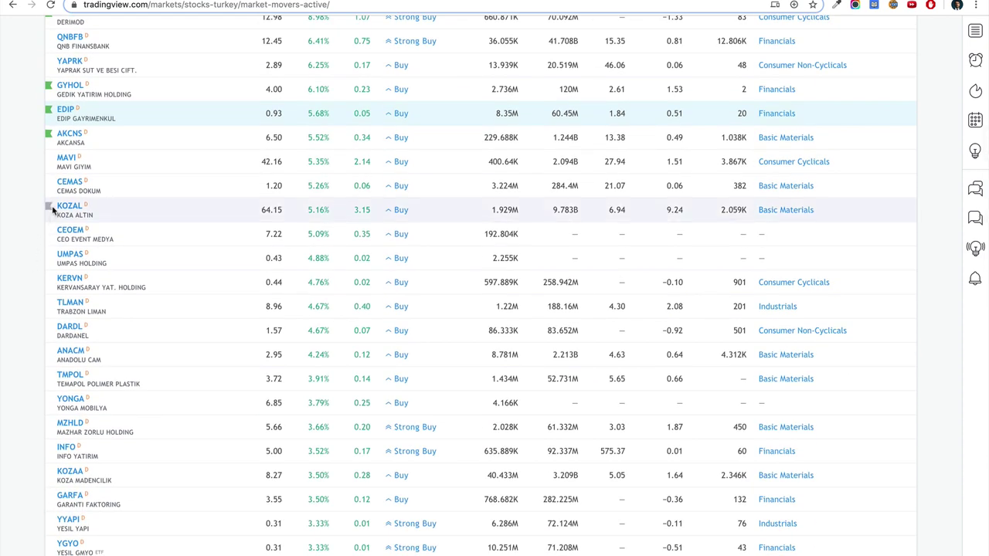
{"action": "left_click", "coordinate": [48, 209]}
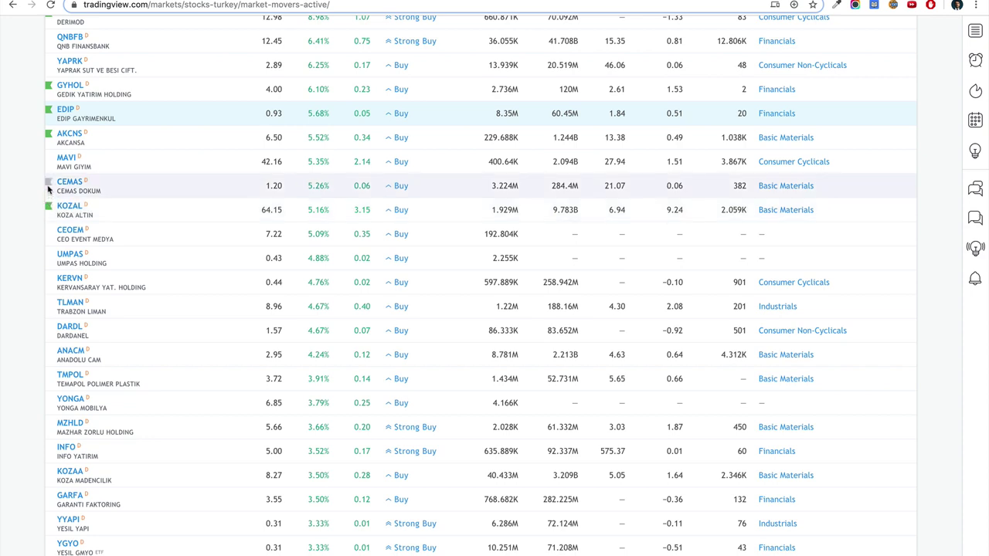
{"action": "left_click", "coordinate": [48, 189]}
{"action": "left_click", "coordinate": [48, 185]}
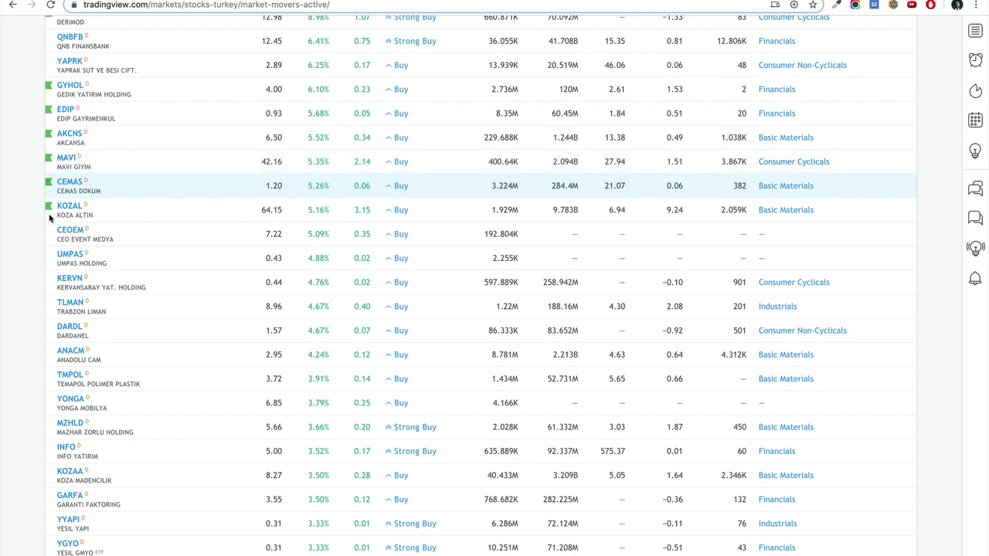
Flag the KERVN, TLMAN, ANACM and TMPOL stocks in green in the most active list.
{"action": "scroll", "coordinate": [32, 295], "scroll_direction": "down", "scroll_amount": 2}
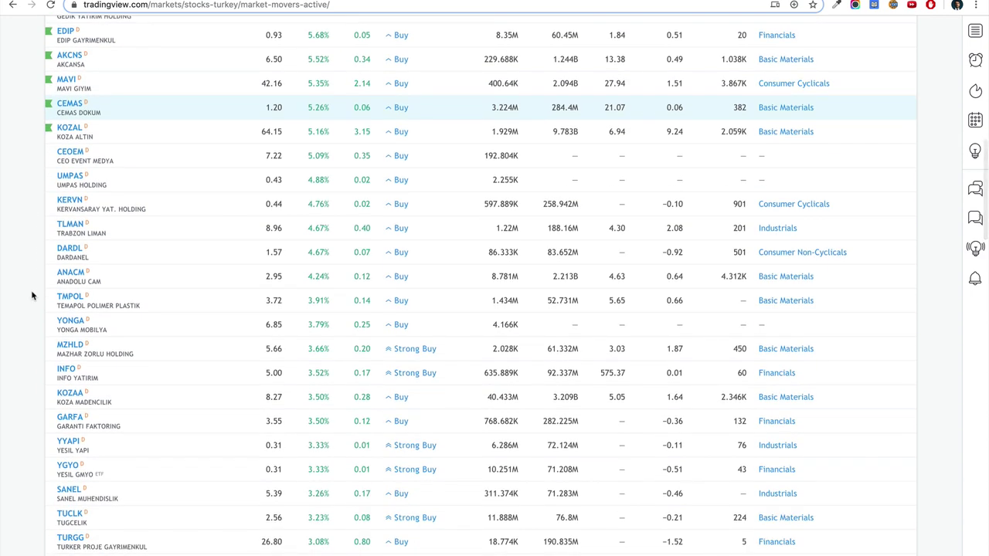
{"action": "left_click", "coordinate": [48, 203]}
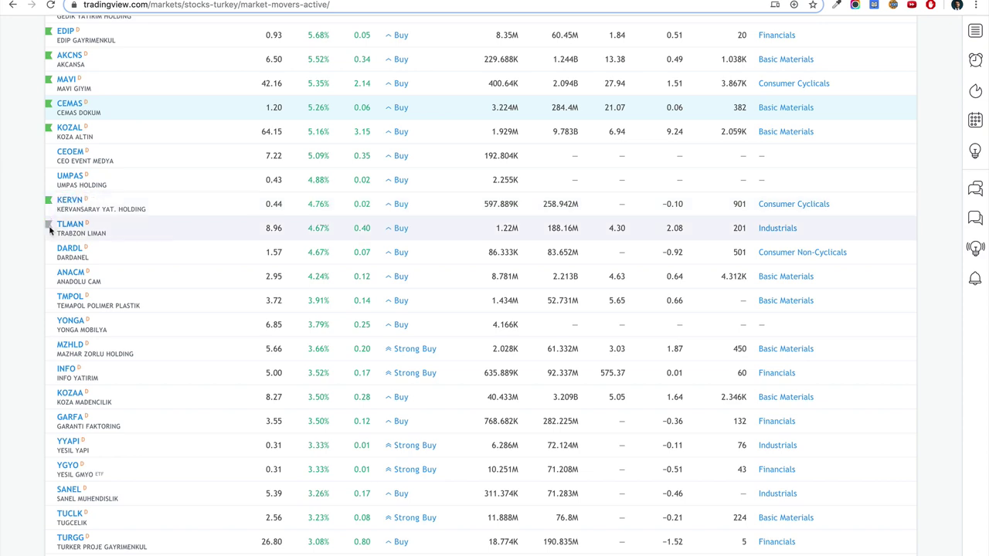
{"action": "left_click", "coordinate": [49, 228]}
{"action": "scroll", "coordinate": [21, 312], "scroll_direction": "down", "scroll_amount": 3}
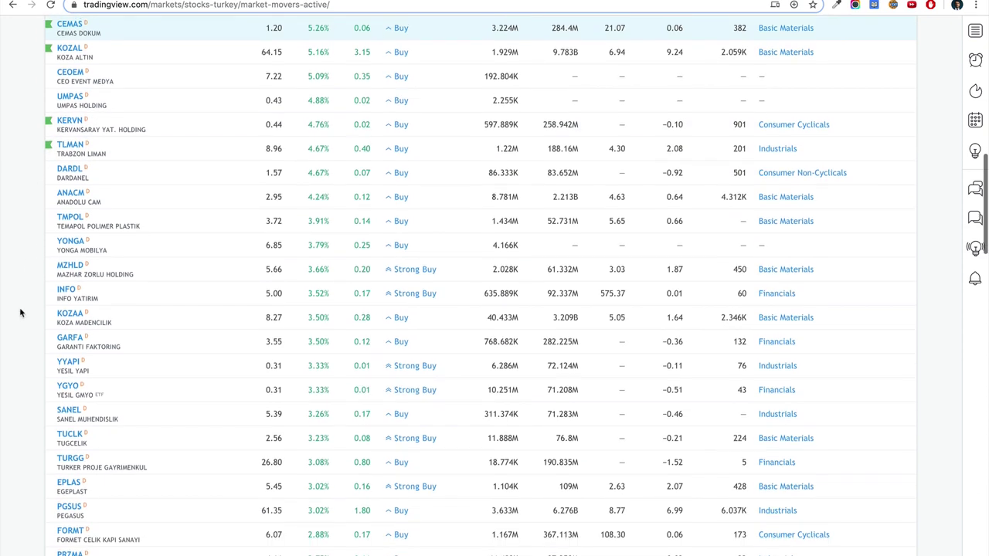
{"action": "left_click", "coordinate": [49, 193]}
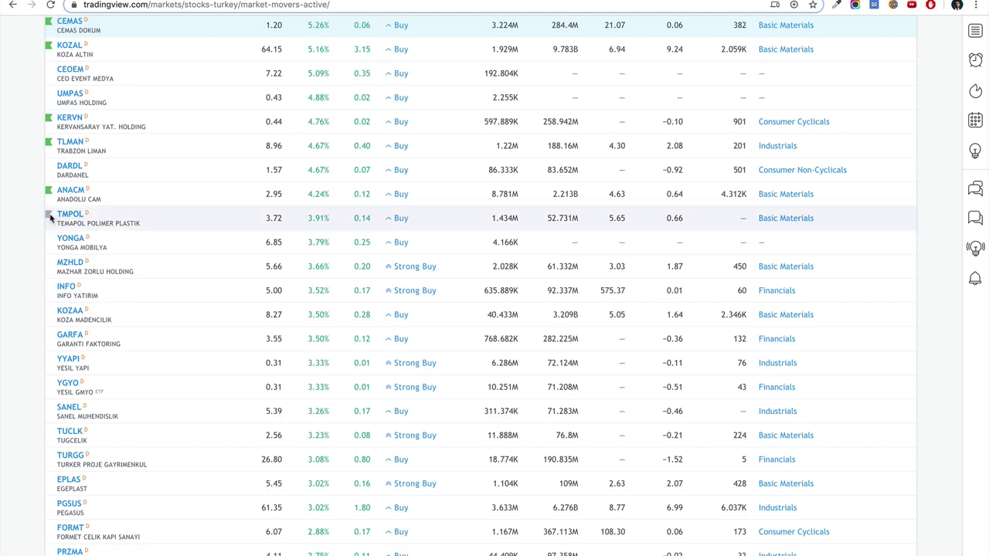
{"action": "left_click", "coordinate": [49, 214]}
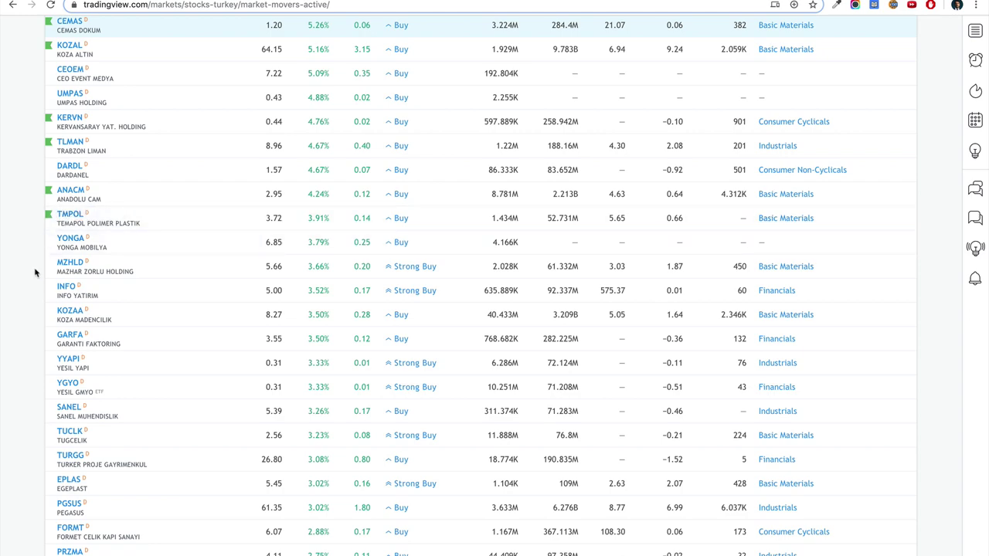
Flag the INFO, KOZAA, YGYO and YYAPI stocks in green in the most active list.
{"action": "scroll", "coordinate": [35, 272], "scroll_direction": "down", "scroll_amount": 2}
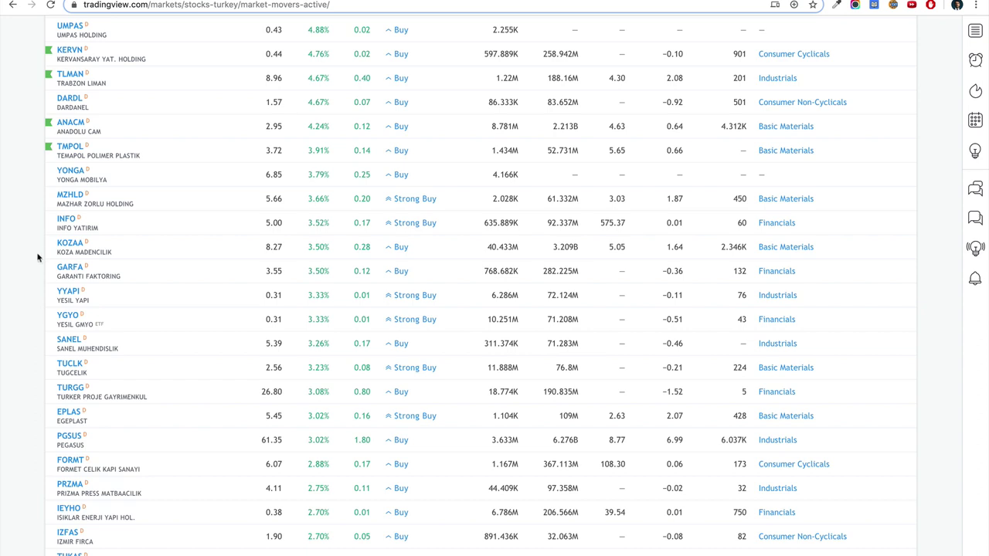
{"action": "left_click", "coordinate": [48, 223]}
{"action": "scroll", "coordinate": [40, 280], "scroll_direction": "down", "scroll_amount": 2}
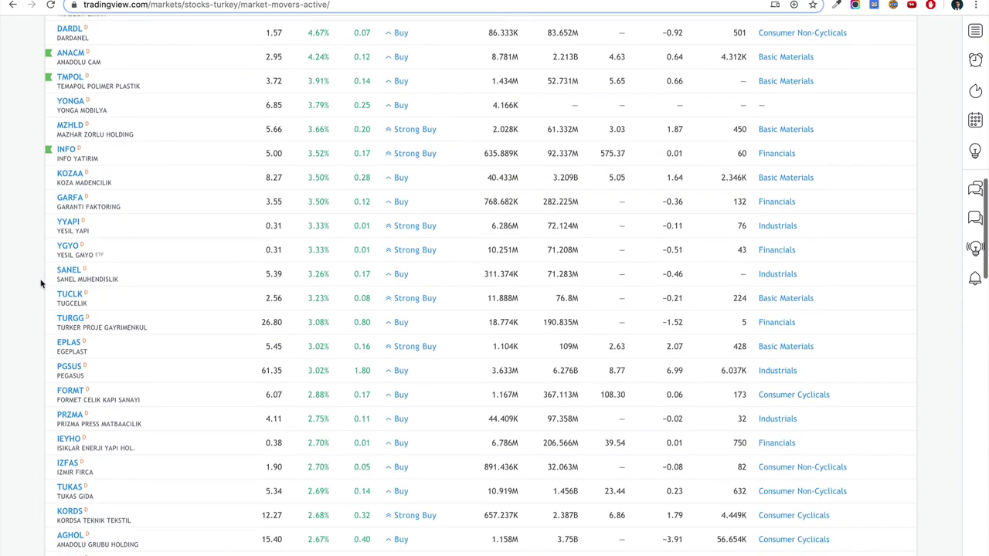
{"action": "left_click", "coordinate": [48, 172]}
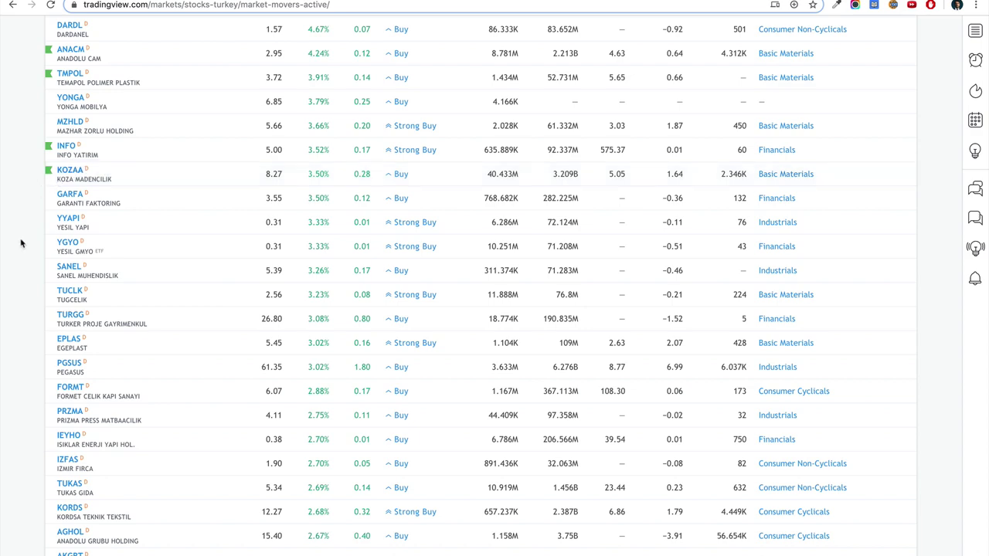
{"action": "scroll", "coordinate": [17, 259], "scroll_direction": "down", "scroll_amount": 3}
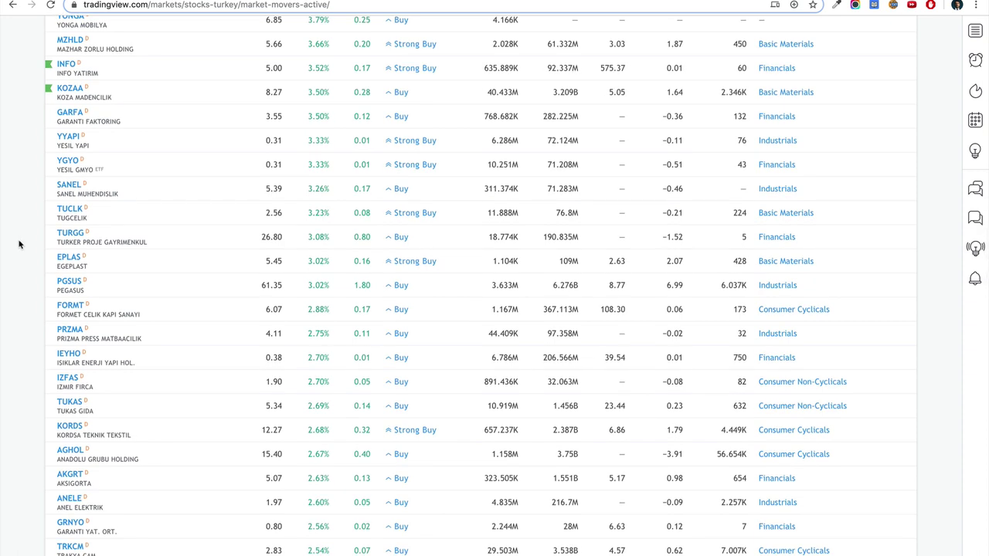
{"action": "left_click", "coordinate": [48, 161]}
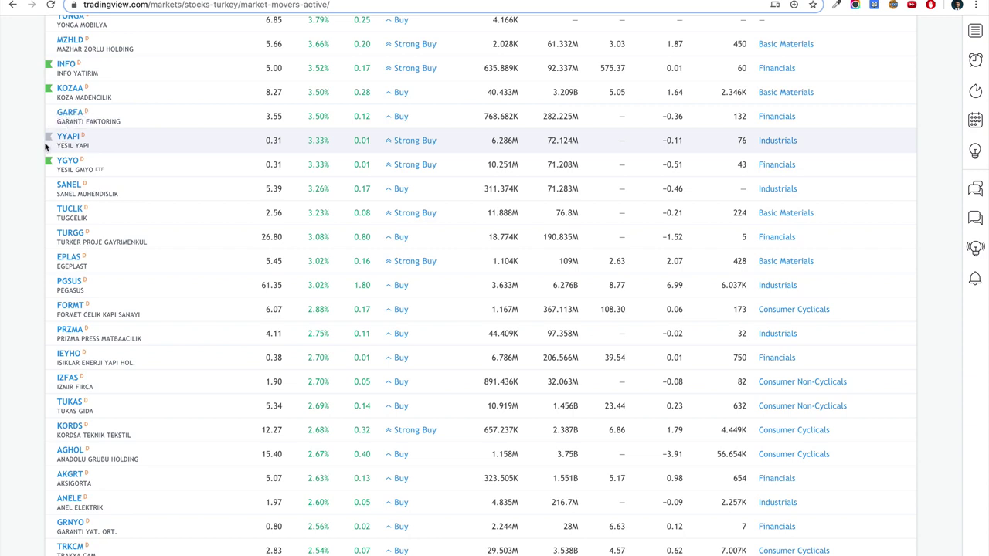
{"action": "left_click", "coordinate": [48, 140]}
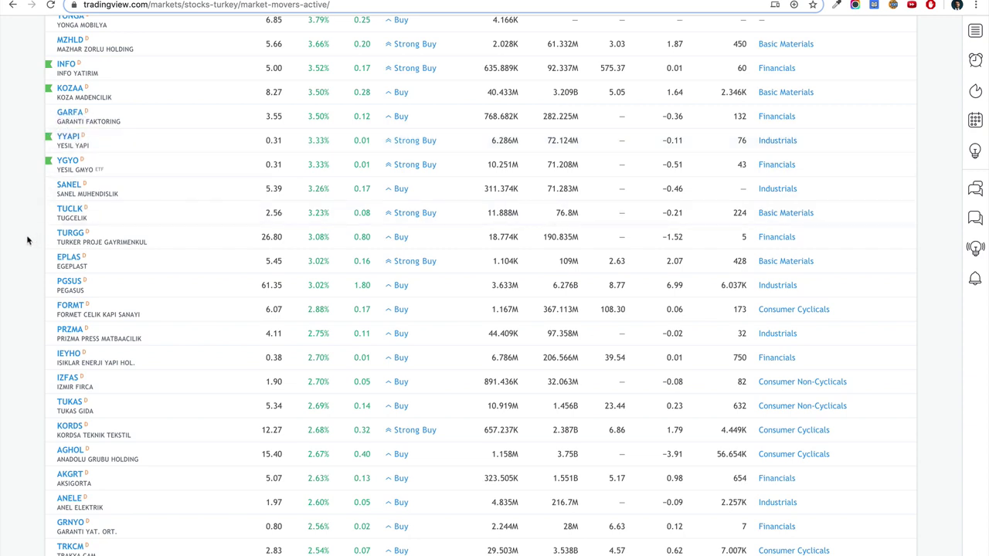
Flag the SANEL, TUCLK and PGSUS stocks in green in the most active list.
{"action": "scroll", "coordinate": [27, 241], "scroll_direction": "down", "scroll_amount": 1}
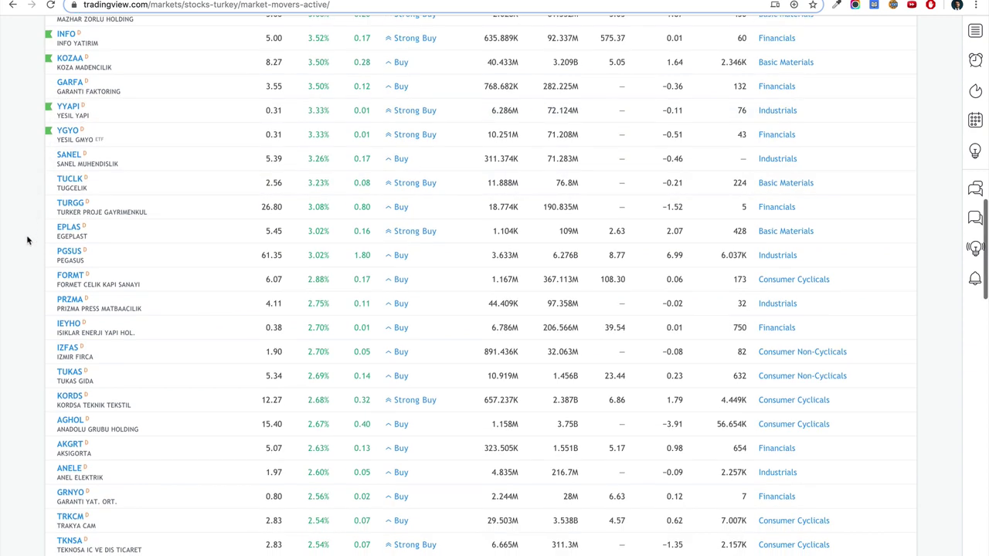
{"action": "left_click", "coordinate": [49, 183]}
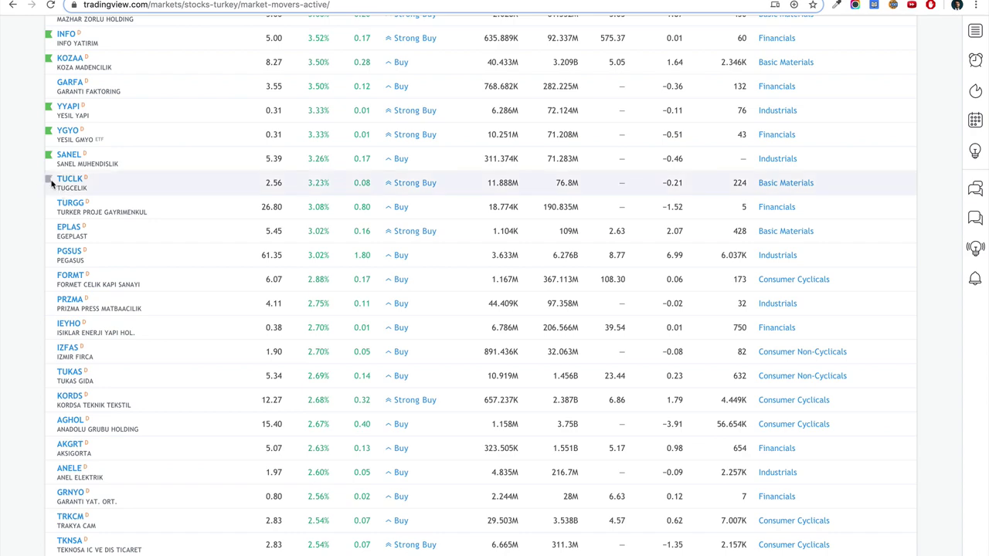
{"action": "scroll", "coordinate": [36, 242], "scroll_direction": "down", "scroll_amount": 2}
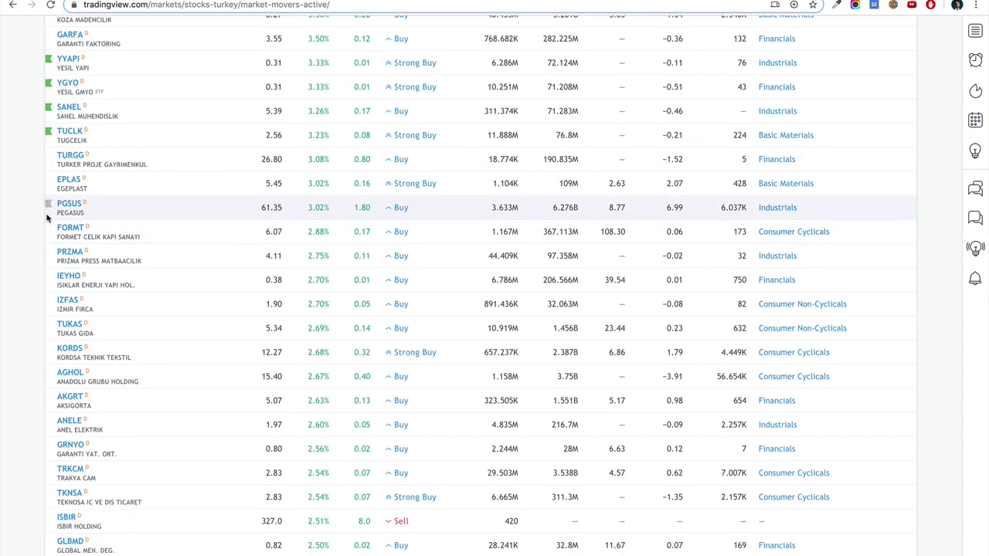
{"action": "left_click", "coordinate": [49, 208]}
Flag the FORMT, IEYHO, TUKAS and AGHOL stocks in green in the most active list.
{"action": "scroll", "coordinate": [31, 278], "scroll_direction": "down", "scroll_amount": 3}
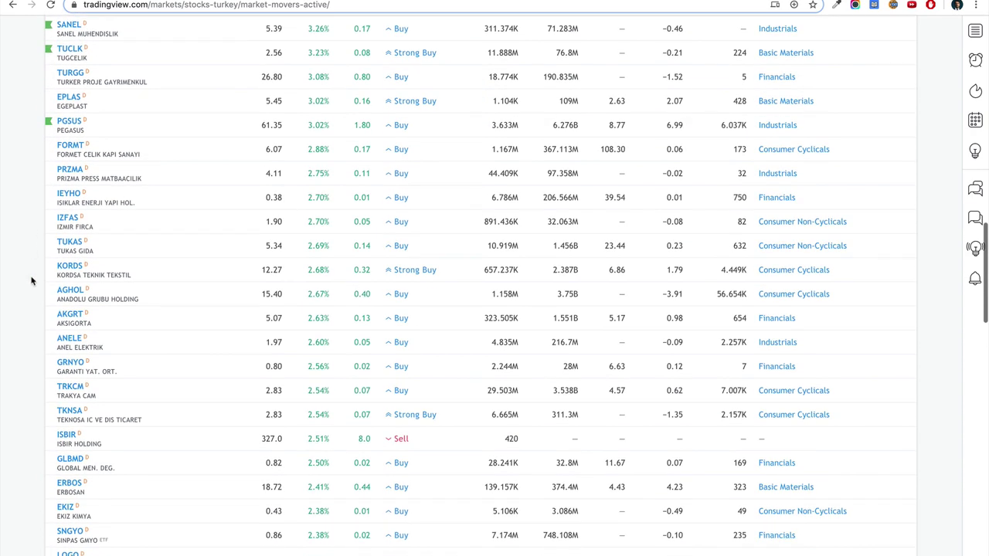
{"action": "left_click", "coordinate": [48, 138]}
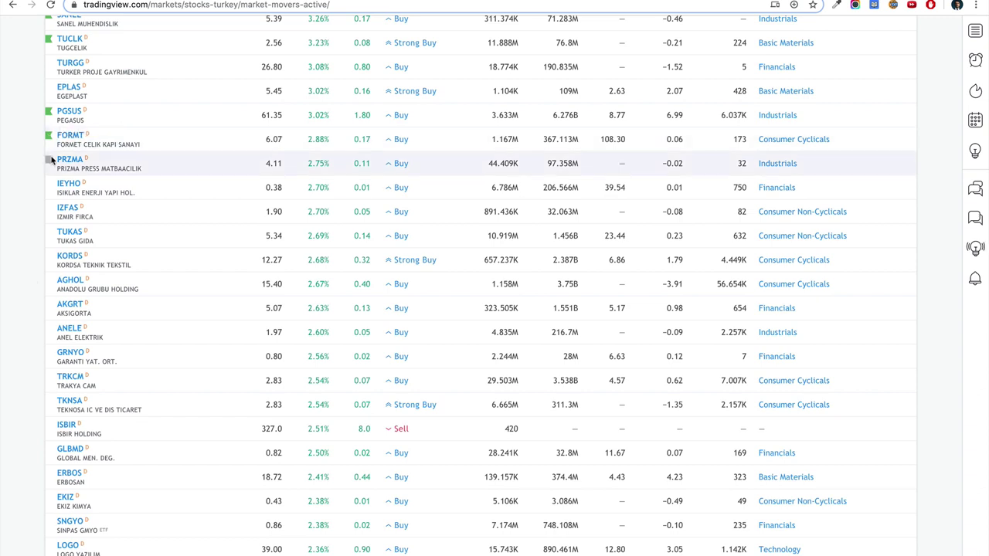
{"action": "left_click", "coordinate": [49, 184]}
{"action": "left_click", "coordinate": [51, 236]}
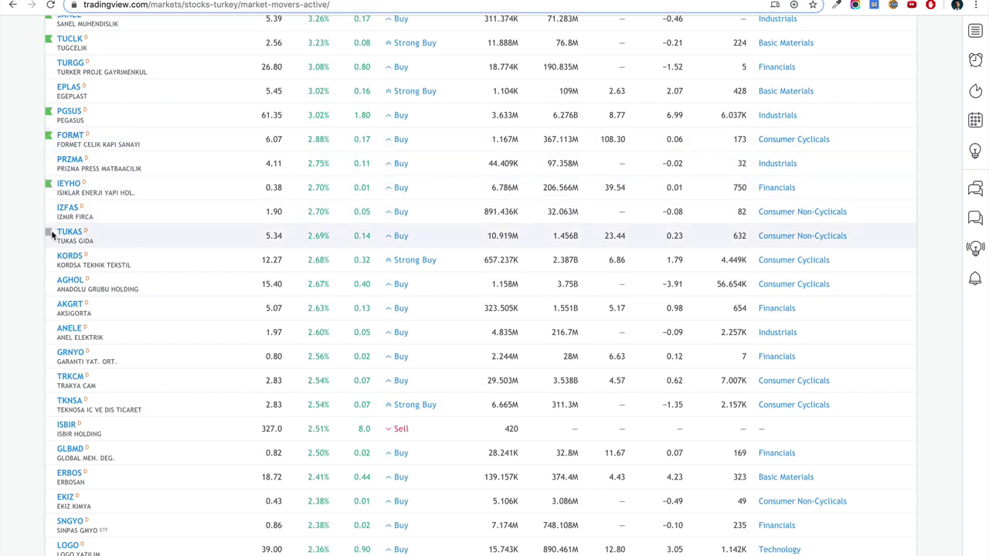
{"action": "left_click", "coordinate": [48, 235]}
{"action": "left_click", "coordinate": [49, 284]}
Flag the GRNYO, TRKCM, SNGYO and ESCOM stocks in green in the most active list.
{"action": "scroll", "coordinate": [48, 283], "scroll_direction": "down", "scroll_amount": 5}
{"action": "left_click", "coordinate": [48, 181]}
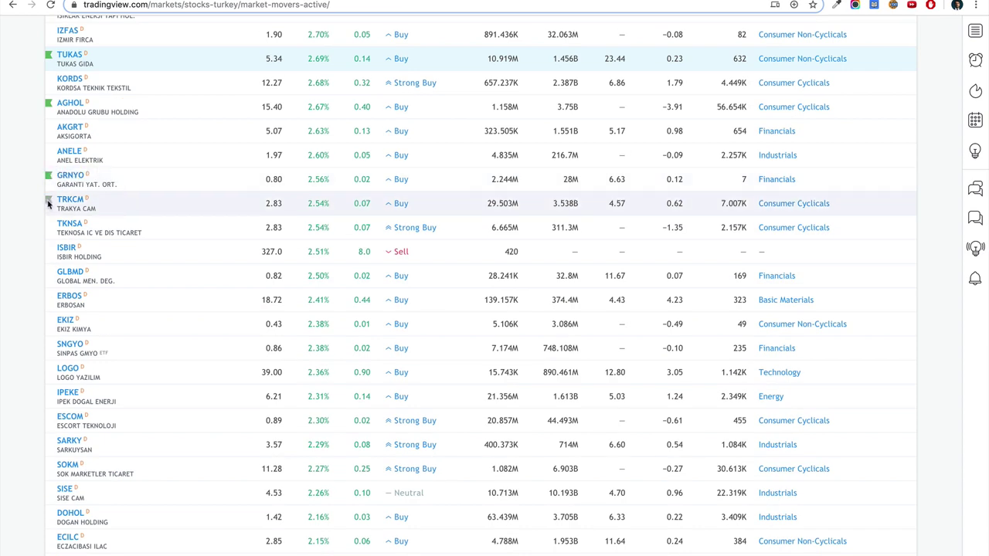
{"action": "left_click", "coordinate": [48, 202]}
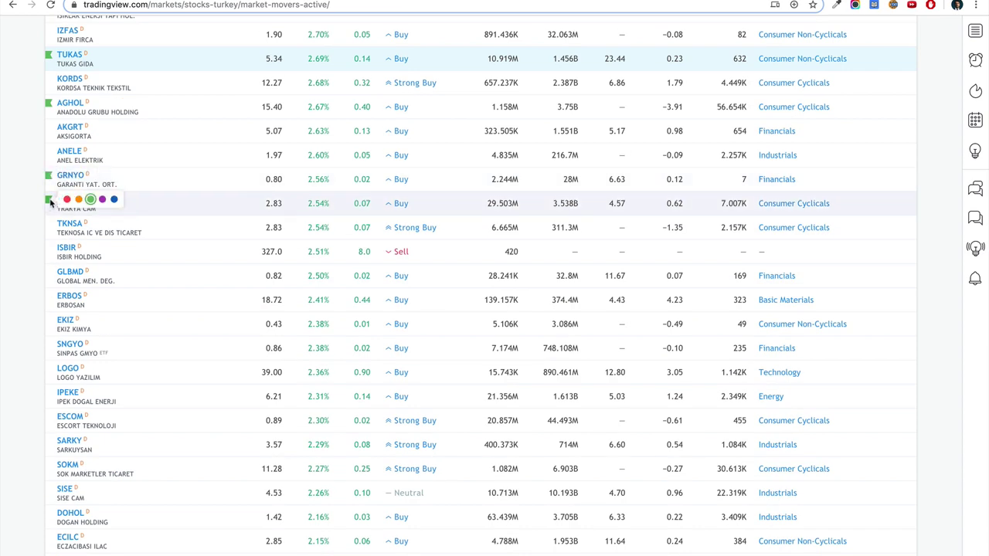
{"action": "scroll", "coordinate": [40, 288], "scroll_direction": "down", "scroll_amount": 3}
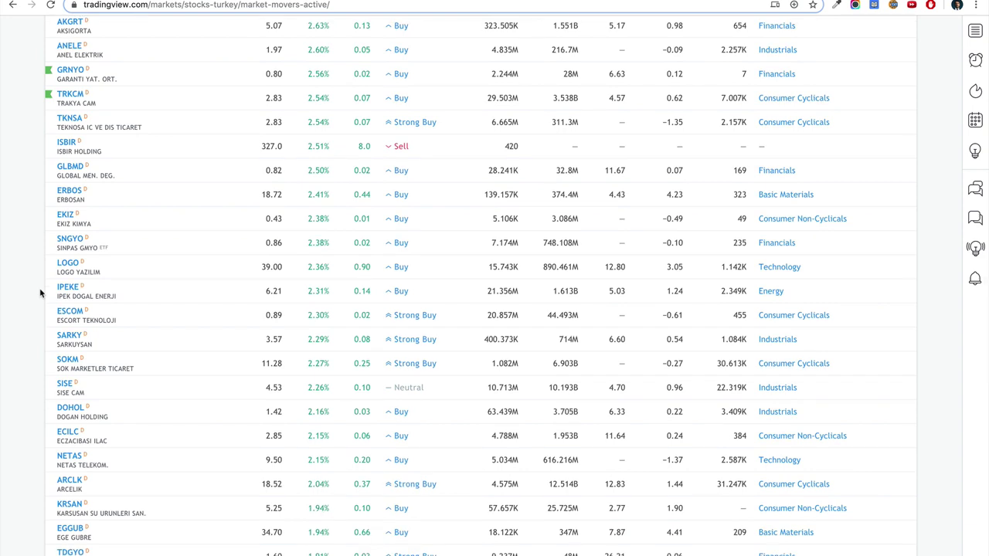
{"action": "left_click", "coordinate": [48, 239]}
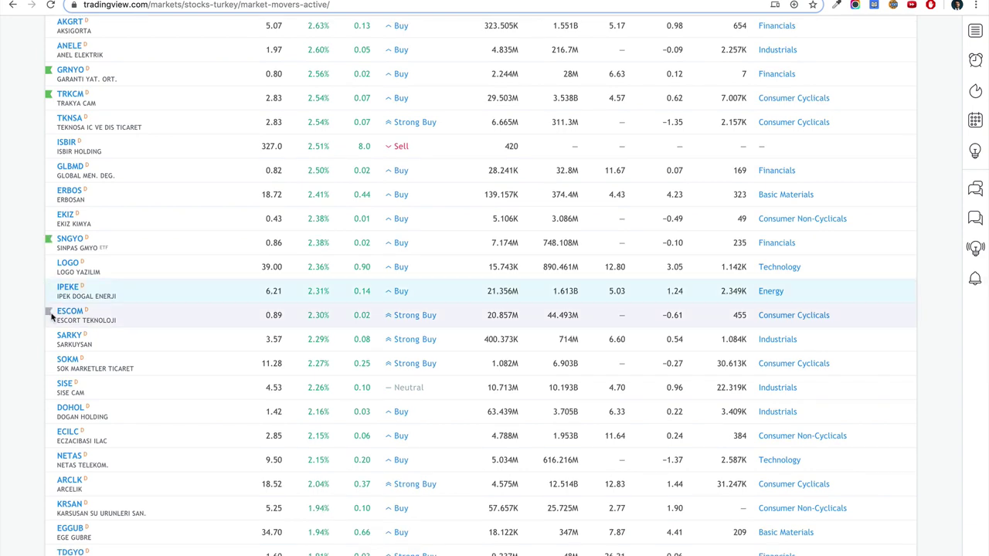
{"action": "left_click", "coordinate": [48, 311]}
Flag the SOKM, SISE and DOHOL stocks in green in the most active list.
{"action": "scroll", "coordinate": [48, 297], "scroll_direction": "down", "scroll_amount": 3}
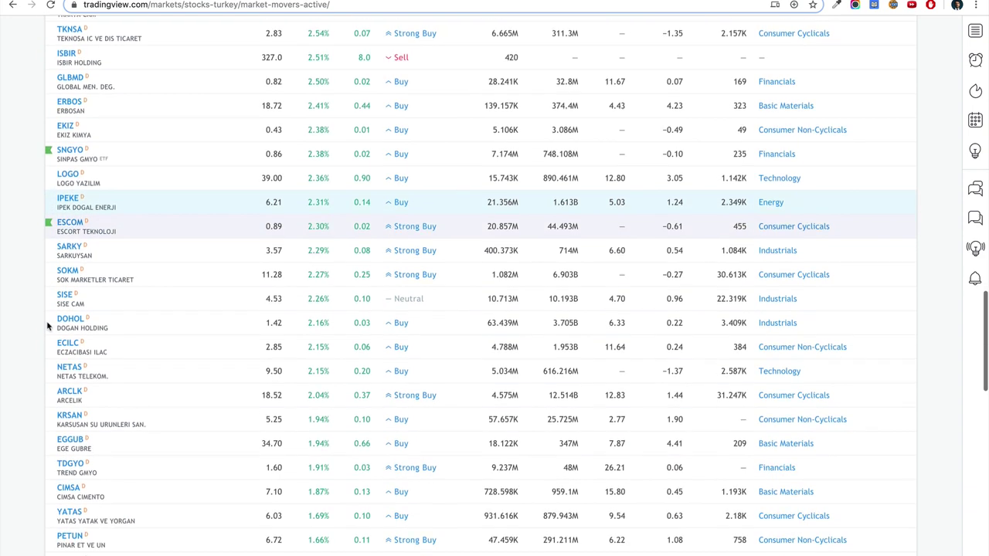
{"action": "left_click", "coordinate": [48, 274]}
{"action": "scroll", "coordinate": [50, 219], "scroll_direction": "down", "scroll_amount": 3}
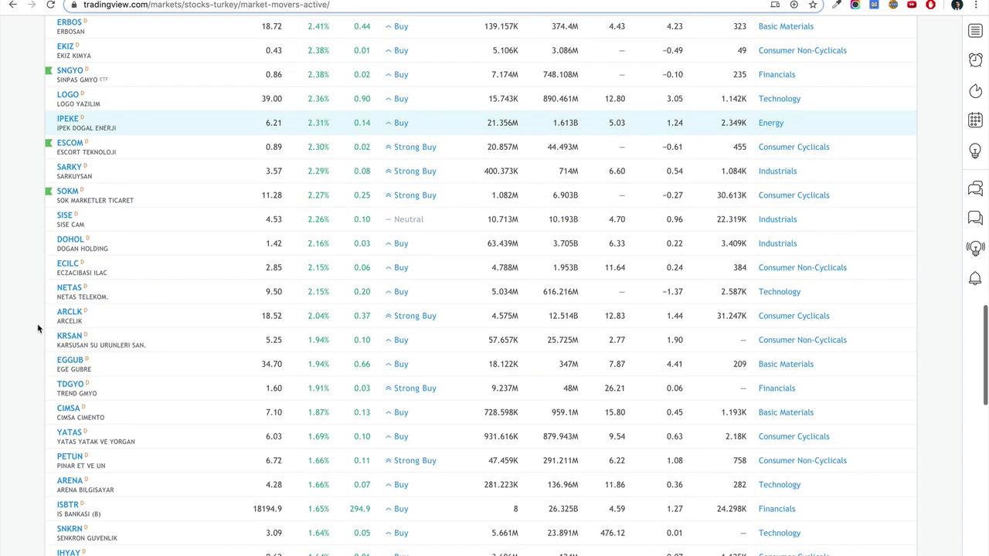
{"action": "left_click", "coordinate": [49, 219]}
{"action": "scroll", "coordinate": [52, 216], "scroll_direction": "down", "scroll_amount": 2}
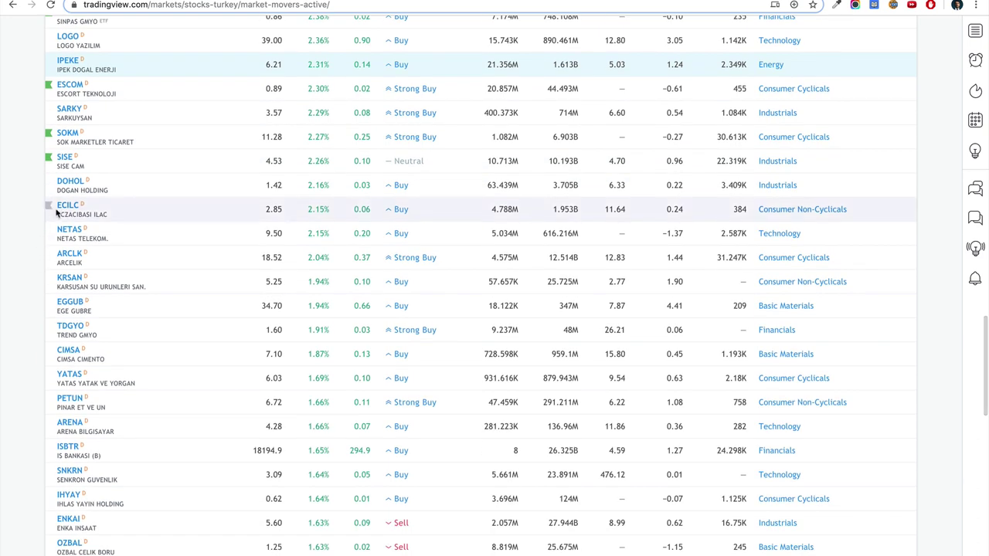
{"action": "left_click", "coordinate": [49, 183]}
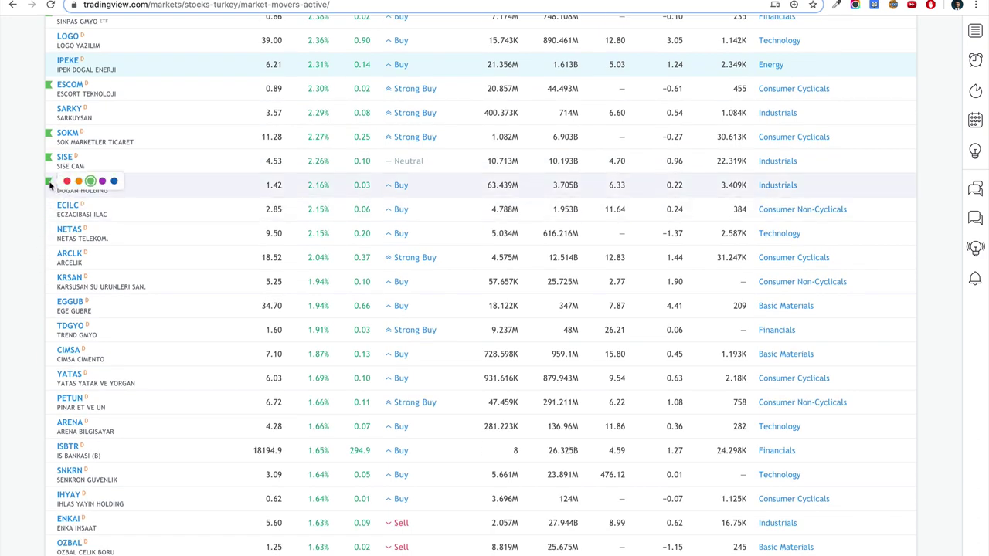
Flag SNKRN in green, as well as EGPRO and GUBRF near the end of the most active list.
{"action": "scroll", "coordinate": [35, 237], "scroll_direction": "down", "scroll_amount": 2}
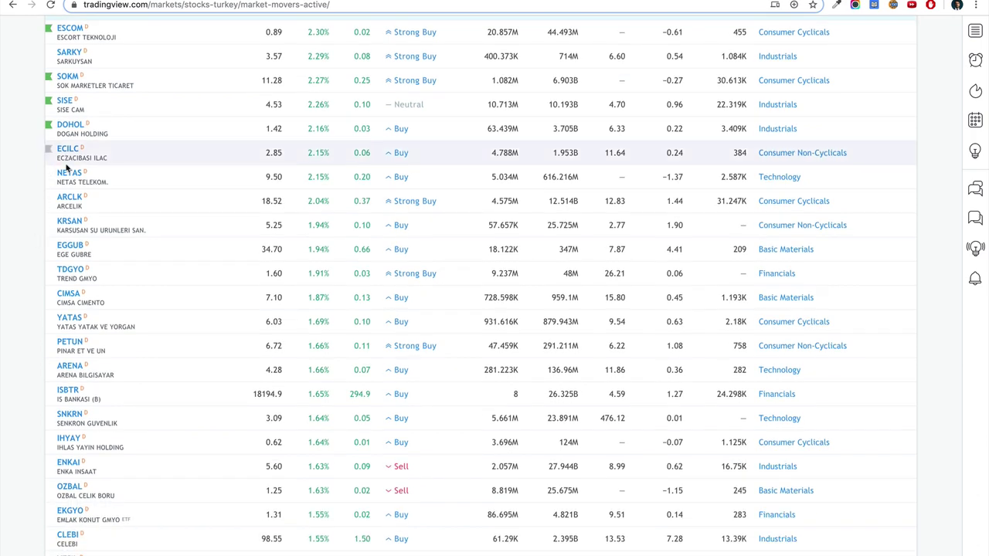
{"action": "left_click", "coordinate": [48, 417]}
{"action": "scroll", "coordinate": [49, 418], "scroll_direction": "down", "scroll_amount": 12}
{"action": "scroll", "coordinate": [56, 237], "scroll_direction": "down", "scroll_amount": 7}
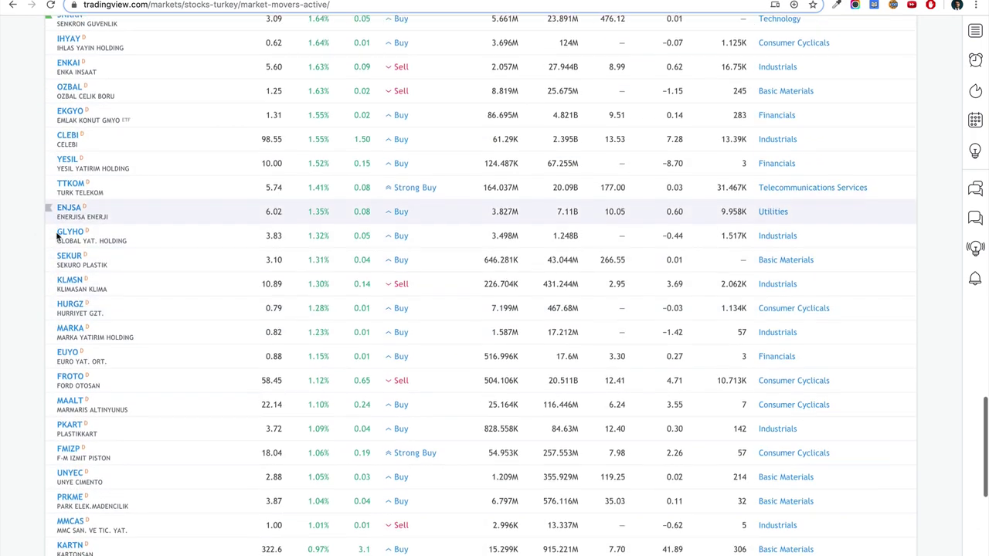
{"action": "scroll", "coordinate": [56, 238], "scroll_direction": "up", "scroll_amount": 2}
{"action": "scroll", "coordinate": [57, 237], "scroll_direction": "down", "scroll_amount": 2}
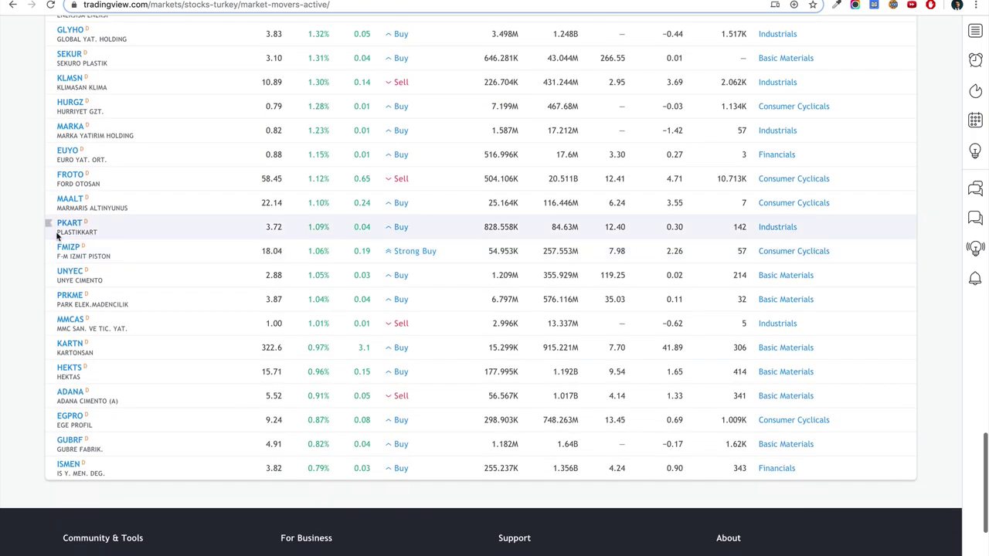
{"action": "left_click", "coordinate": [49, 417]}
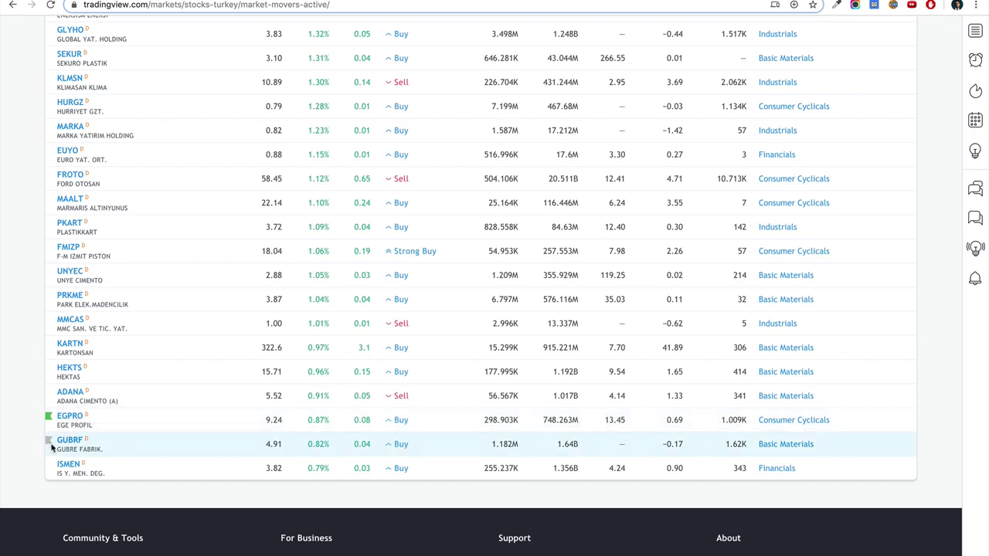
{"action": "left_click", "coordinate": [51, 442]}
Flag the HURGZ, MARKA, GLYHO, ENJSA and TTKOM stocks in green, working back up the most active list.
{"action": "scroll", "coordinate": [55, 406], "scroll_direction": "up", "scroll_amount": 3}
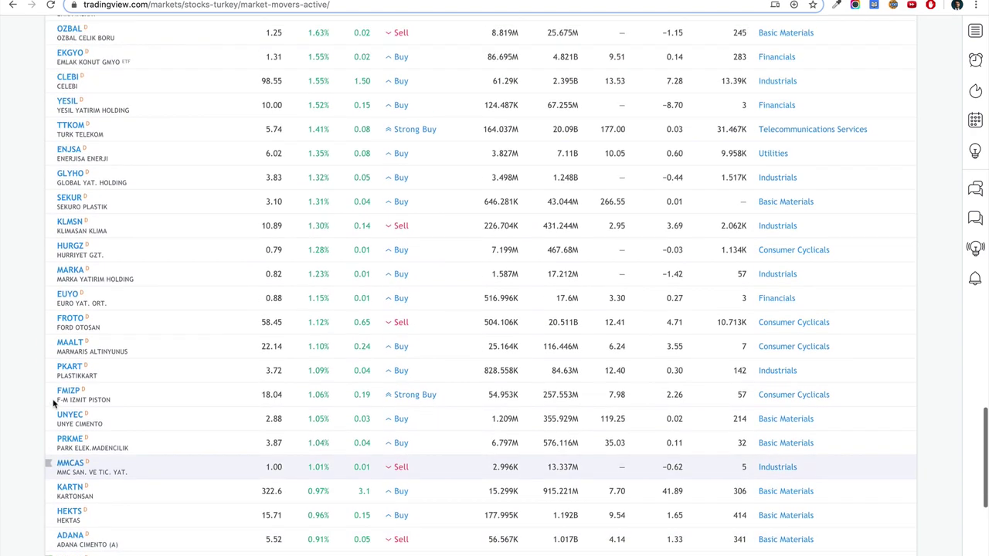
{"action": "left_click", "coordinate": [50, 248]}
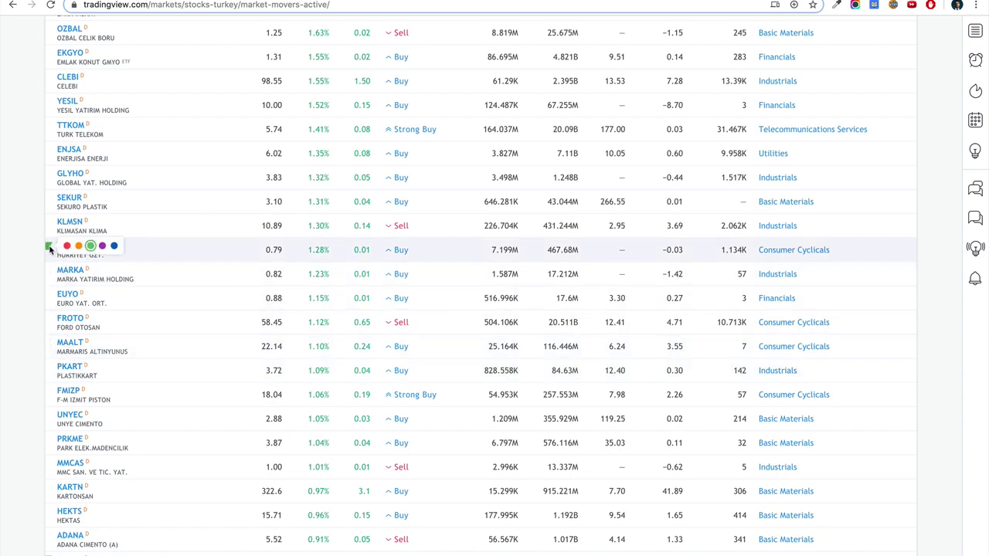
{"action": "left_click", "coordinate": [49, 272]}
{"action": "scroll", "coordinate": [34, 209], "scroll_direction": "up", "scroll_amount": 1}
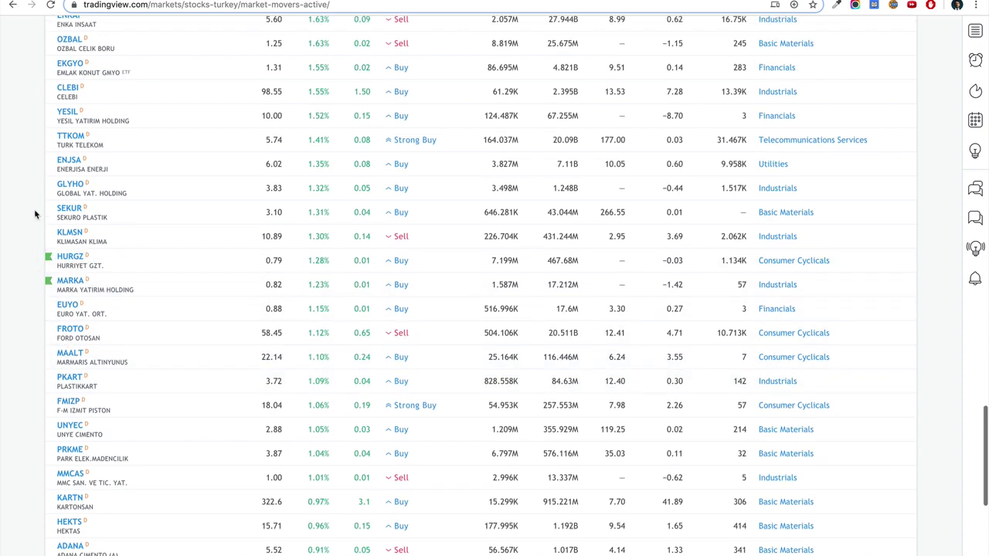
{"action": "left_click", "coordinate": [50, 214]}
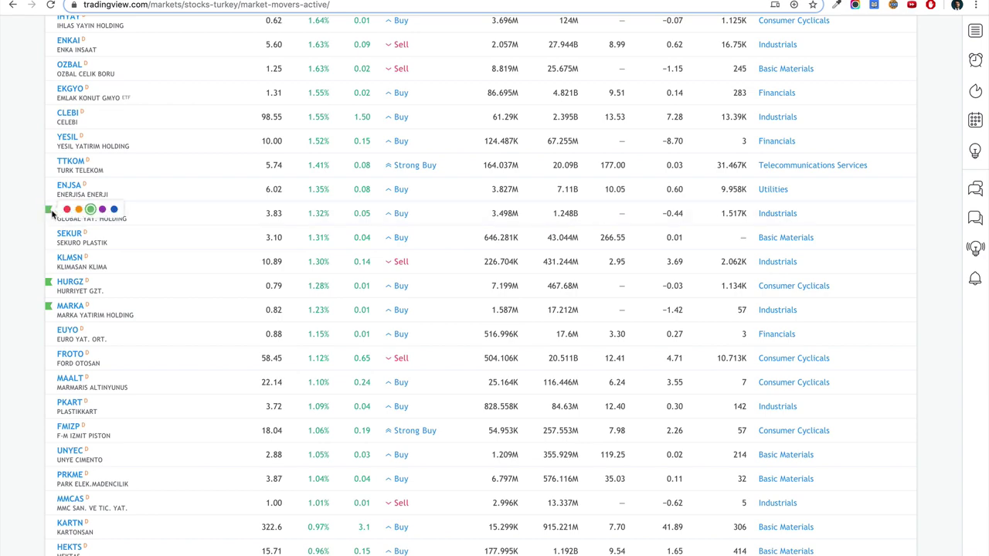
{"action": "left_click", "coordinate": [50, 189]}
{"action": "scroll", "coordinate": [51, 201], "scroll_direction": "up", "scroll_amount": 2}
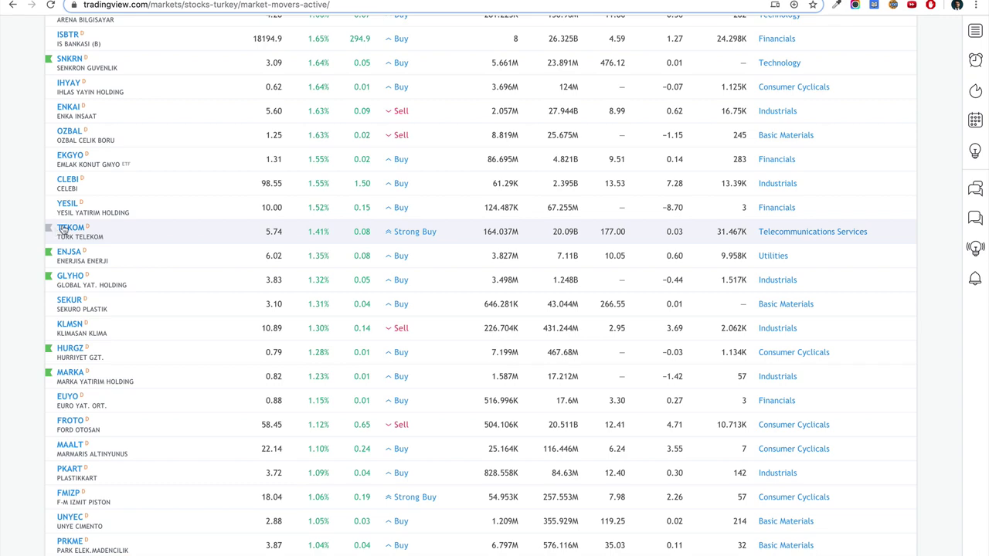
{"action": "left_click", "coordinate": [49, 231]}
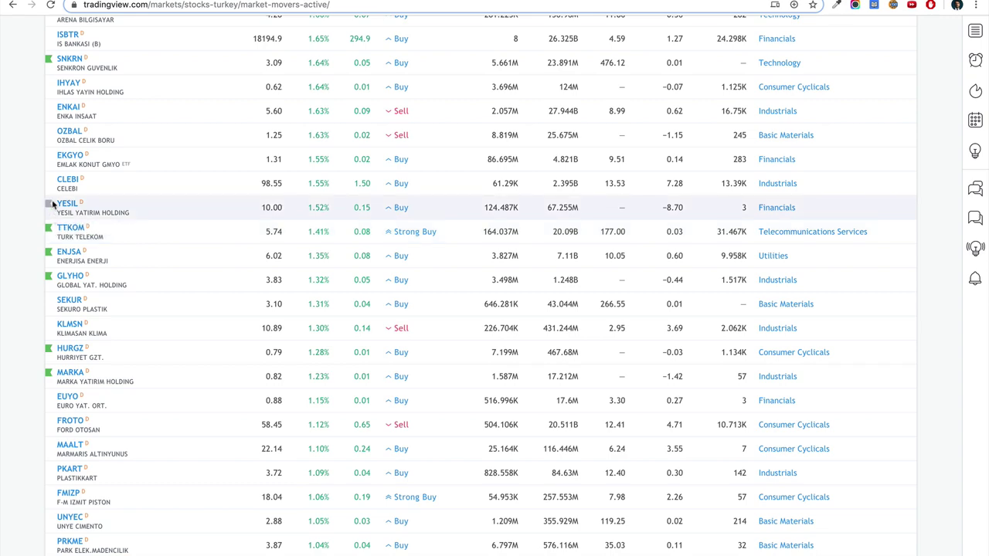
Open the KPHOL chart and show the watchlist with the Green list loaded beside it.
{"action": "scroll", "coordinate": [52, 203], "scroll_direction": "up", "scroll_amount": 10}
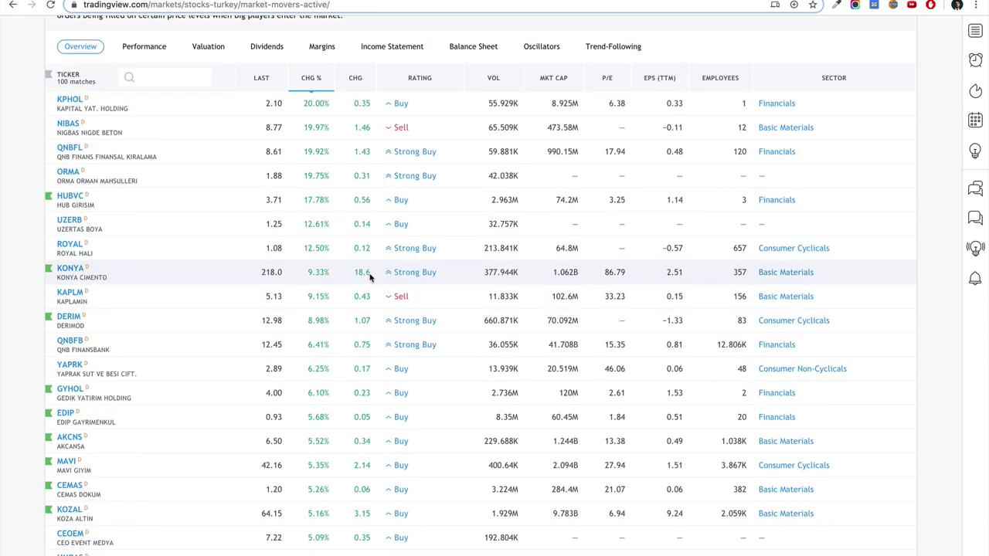
{"action": "scroll", "coordinate": [369, 278], "scroll_direction": "down", "scroll_amount": 1}
{"action": "scroll", "coordinate": [369, 278], "scroll_direction": "up", "scroll_amount": 2}
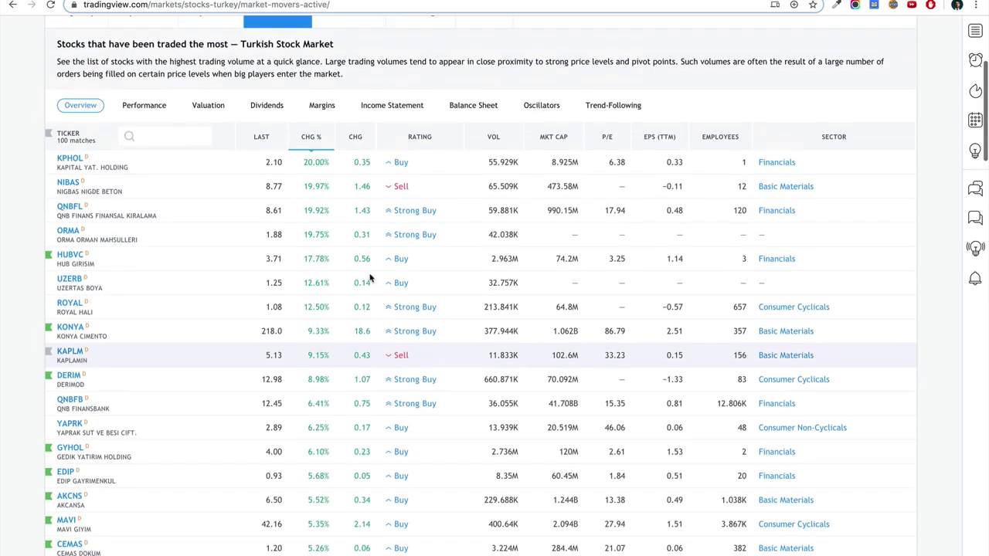
{"action": "scroll", "coordinate": [369, 278], "scroll_direction": "up", "scroll_amount": 2}
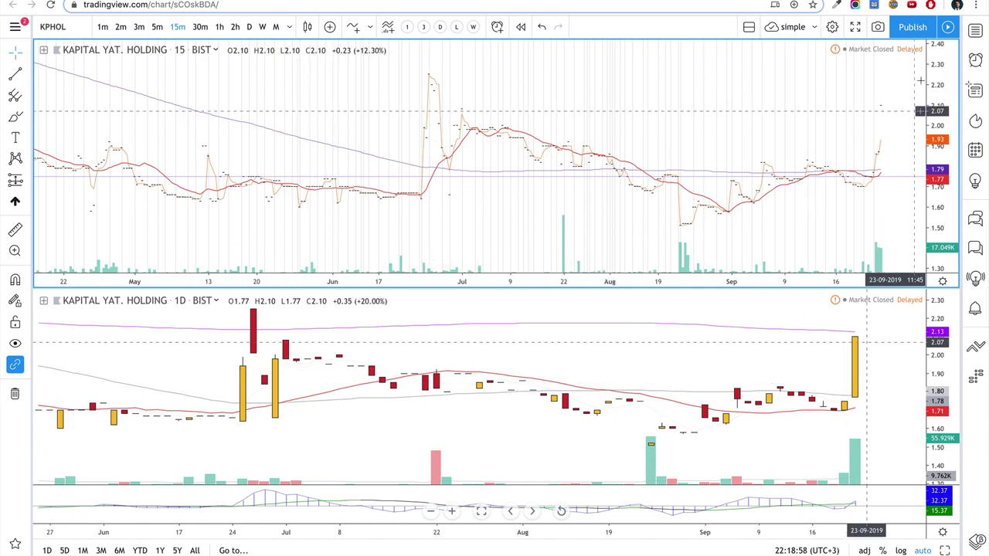
{"action": "left_click", "coordinate": [975, 29]}
{"action": "left_click", "coordinate": [947, 28]}
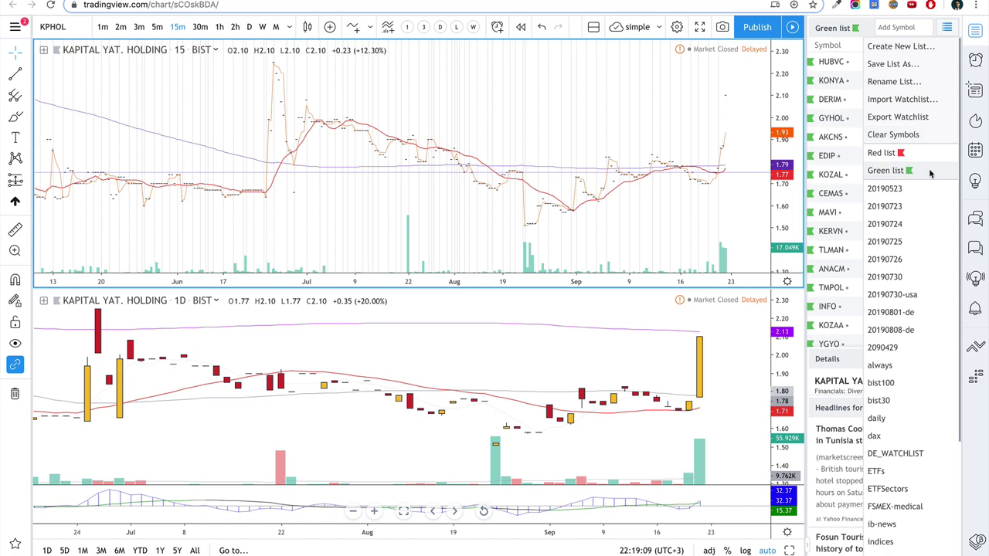
Load HUBVC from the green list and shift its 15-minute and daily charts to leave space after the latest bars.
{"action": "left_click", "coordinate": [833, 62]}
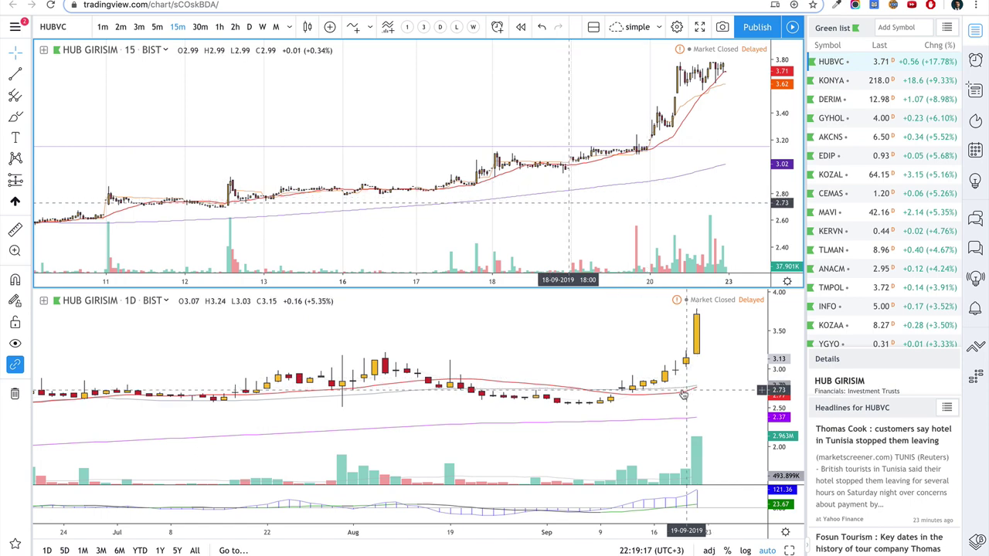
{"action": "scroll", "coordinate": [683, 395], "scroll_direction": "right", "scroll_amount": 2}
{"action": "scroll", "coordinate": [633, 198], "scroll_direction": "right", "scroll_amount": 5}
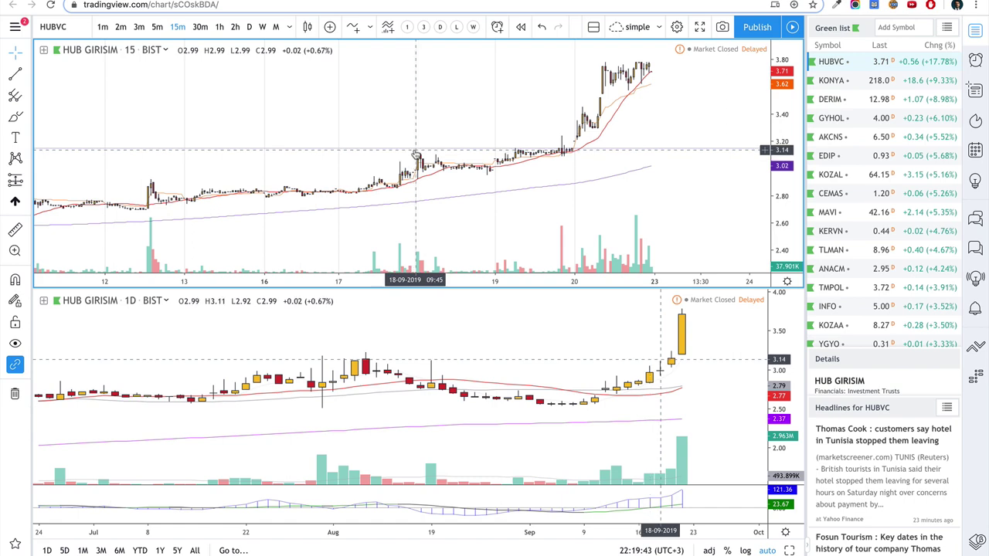
{"action": "left_click_drag", "start_coordinate": [416, 154], "coordinate": [371, 152]}
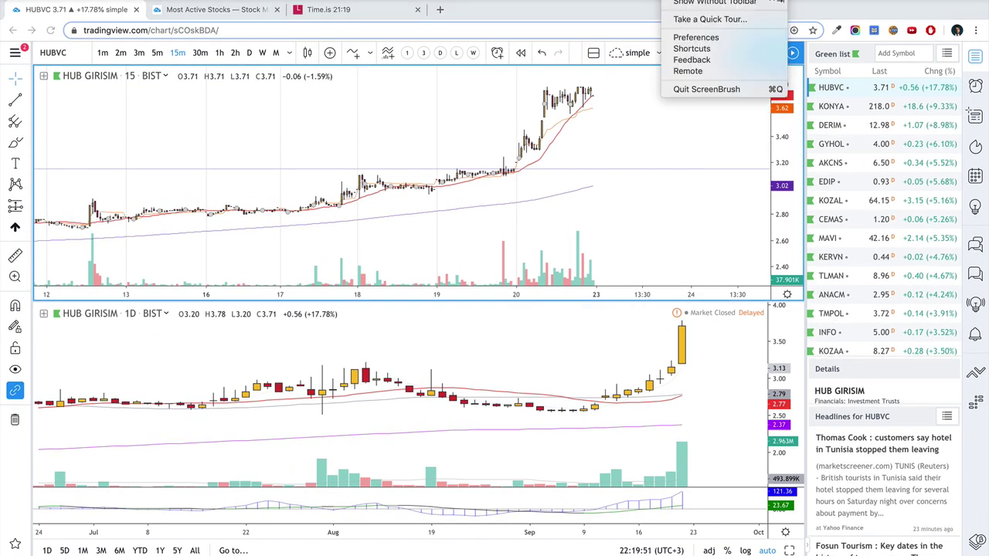
Show the ScreenBrush drawing toolbar and mark the resistance area just below 3.20 on HUBVC's 15-minute and daily charts.
{"action": "left_click", "coordinate": [714, 4]}
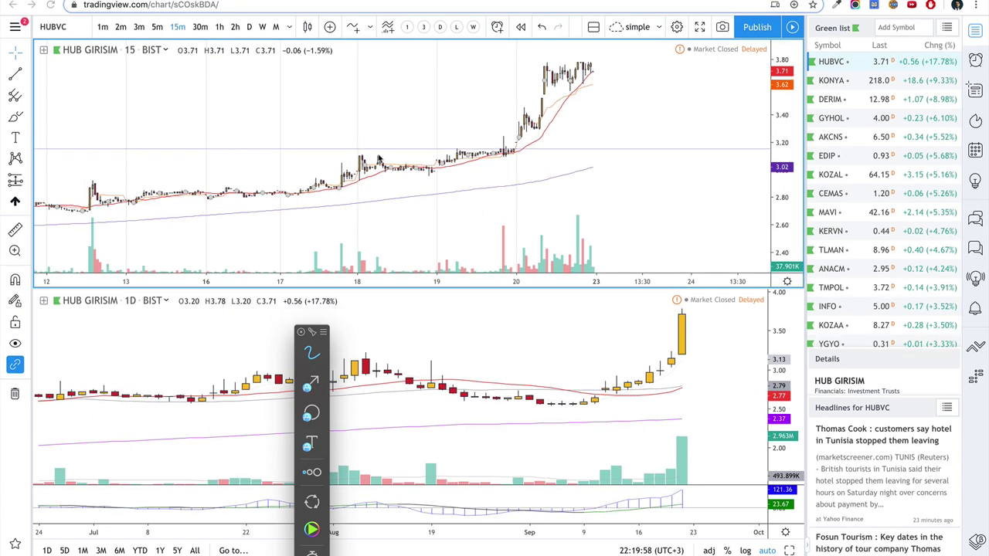
{"action": "mouse_move", "coordinate": [352, 150]}
{"action": "left_mouse_down"}
{"action": "mouse_move", "coordinate": [497, 147]}
{"action": "mouse_move", "coordinate": [363, 156]}
{"action": "mouse_move", "coordinate": [523, 160]}
{"action": "left_mouse_up"}
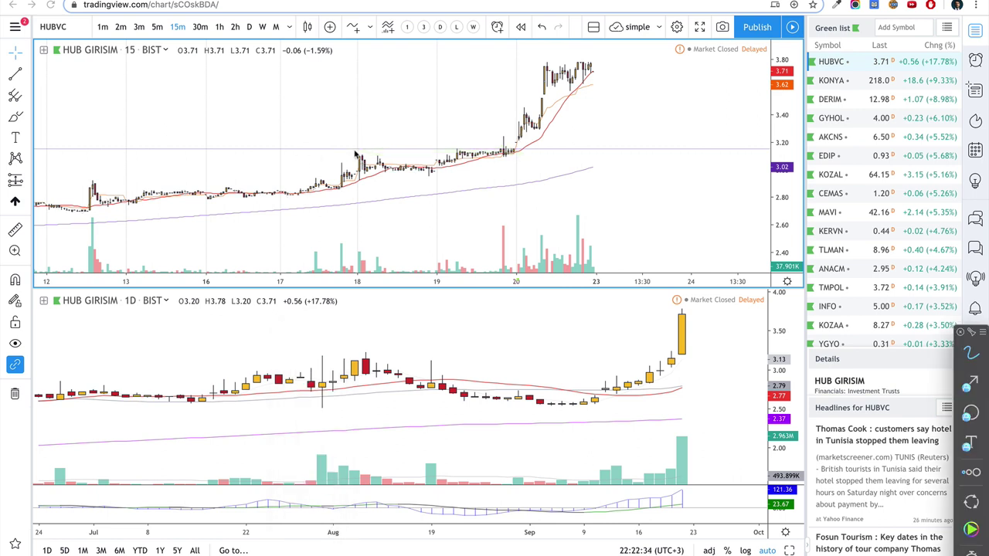
{"action": "left_click_drag", "start_coordinate": [418, 159], "coordinate": [492, 151]}
{"action": "mouse_move", "coordinate": [344, 357]}
{"action": "left_mouse_down"}
{"action": "mouse_move", "coordinate": [641, 348]}
{"action": "mouse_move", "coordinate": [698, 357]}
{"action": "left_mouse_up"}
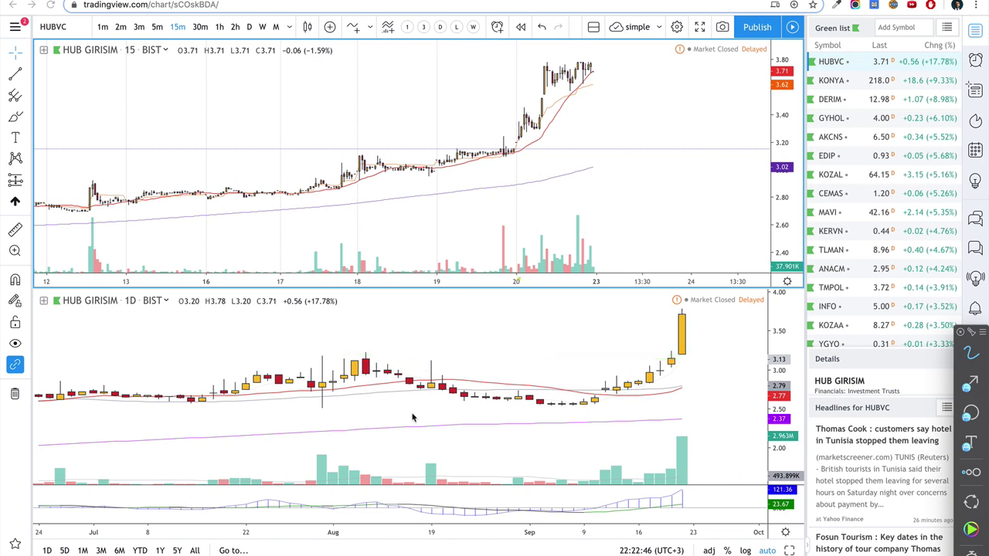
Load KONYA from the green list and maximize its 15-minute chart.
{"action": "left_click", "coordinate": [840, 97]}
{"action": "left_click", "coordinate": [844, 82]}
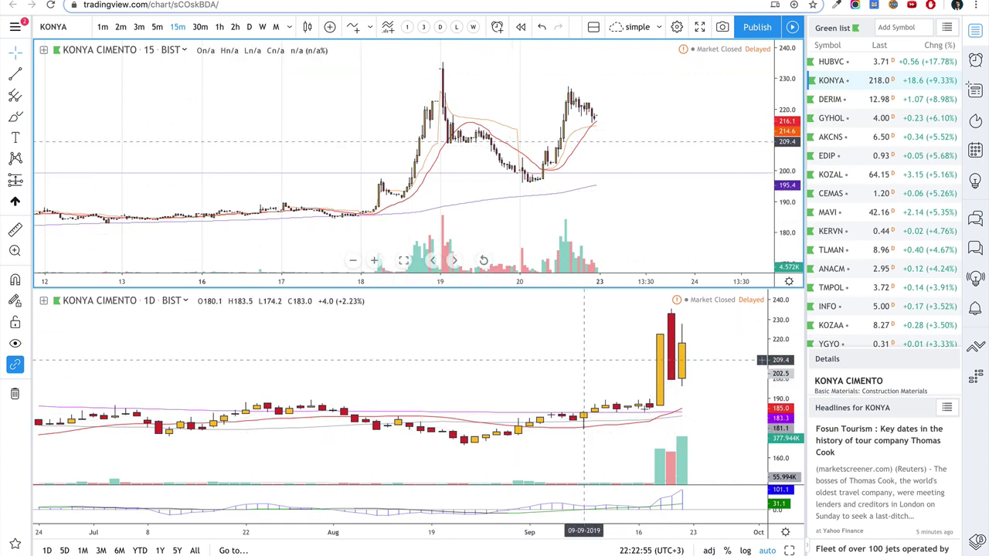
{"action": "left_click", "coordinate": [789, 550]}
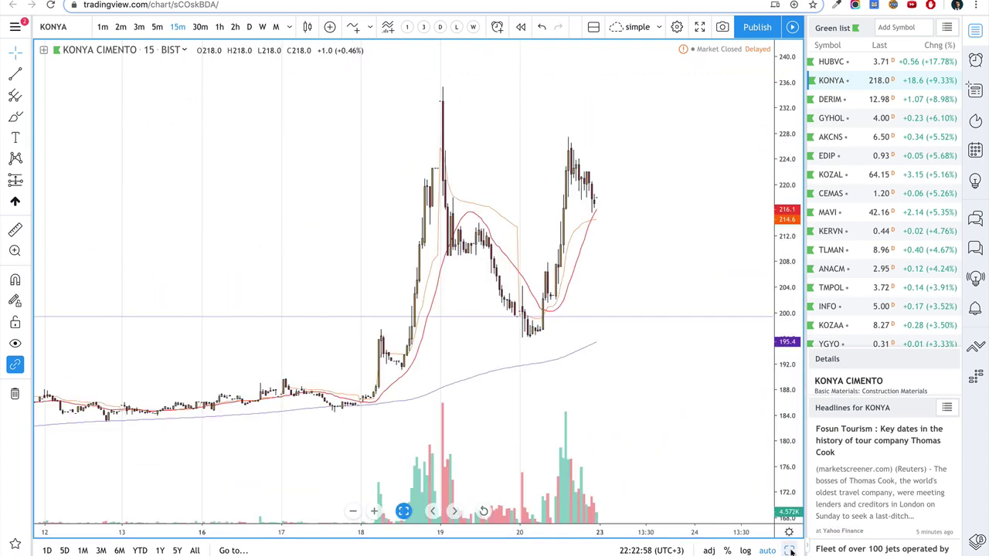